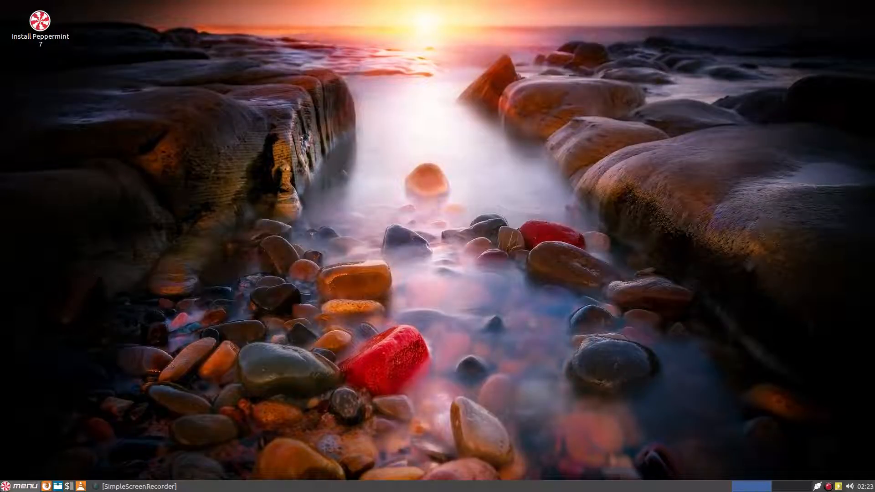
Search the Peppermint menu's Recently Used applications for 'gparted'.
left_click(13, 487)
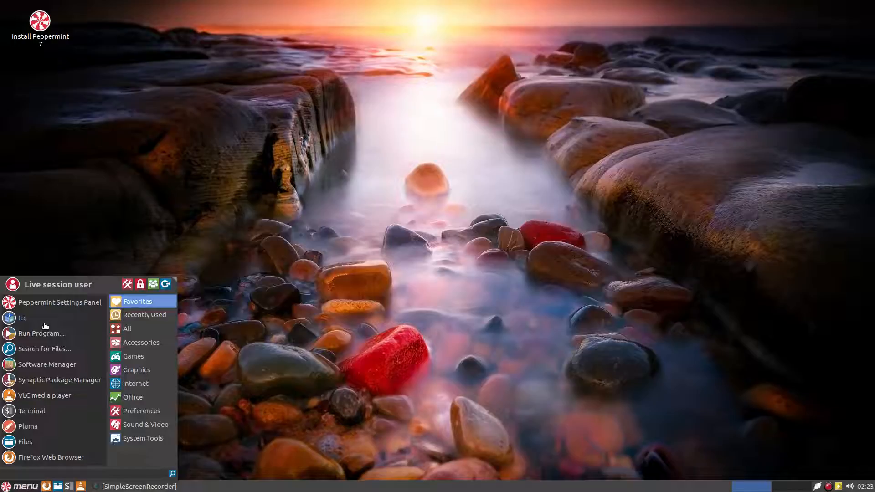
left_click(126, 317)
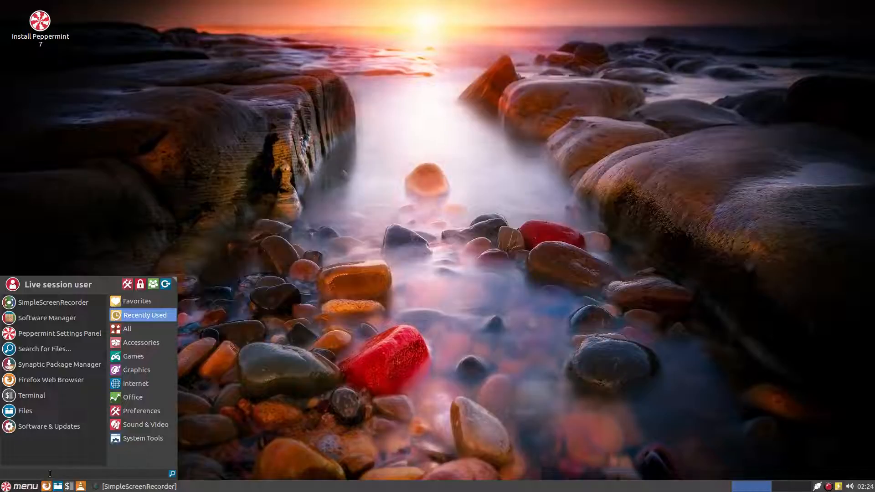
type("gp")
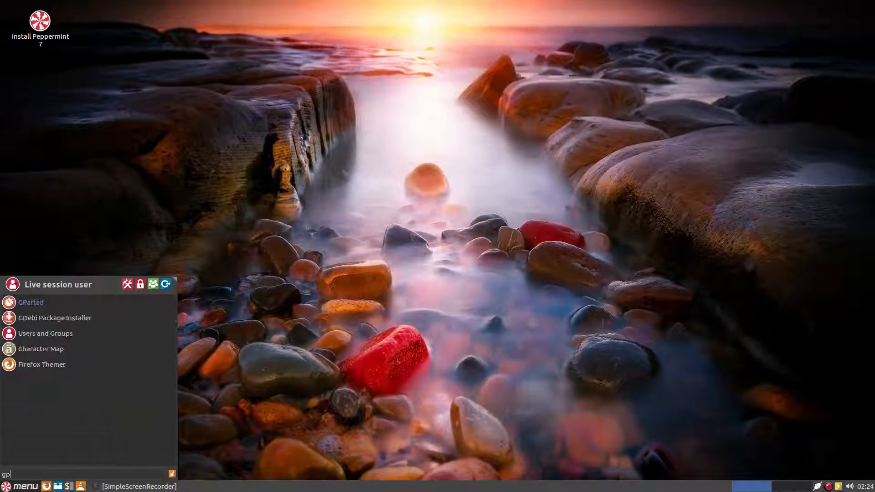
type("arted")
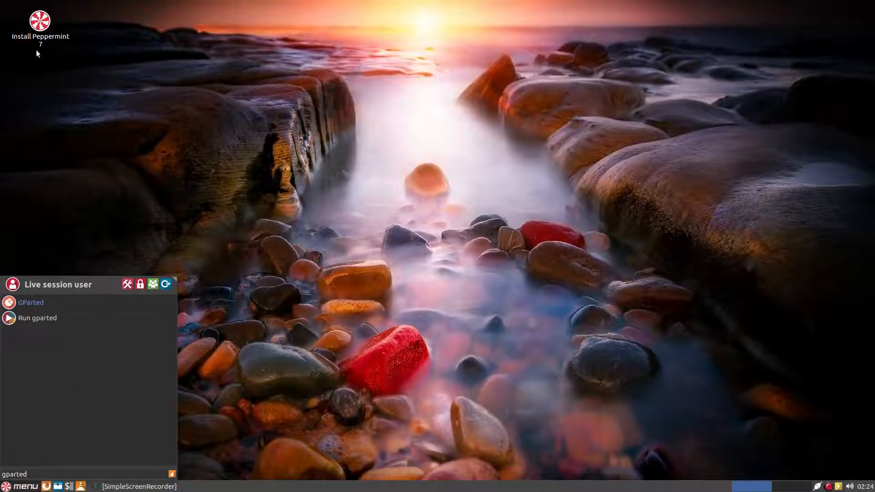
Launch GParted from the search results and move its window further left.
left_click(27, 309)
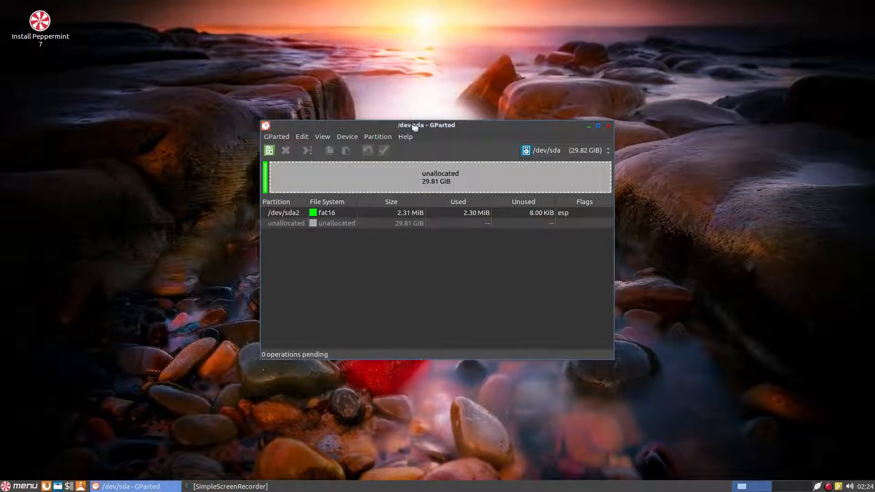
left_click_drag(415, 127, 365, 129)
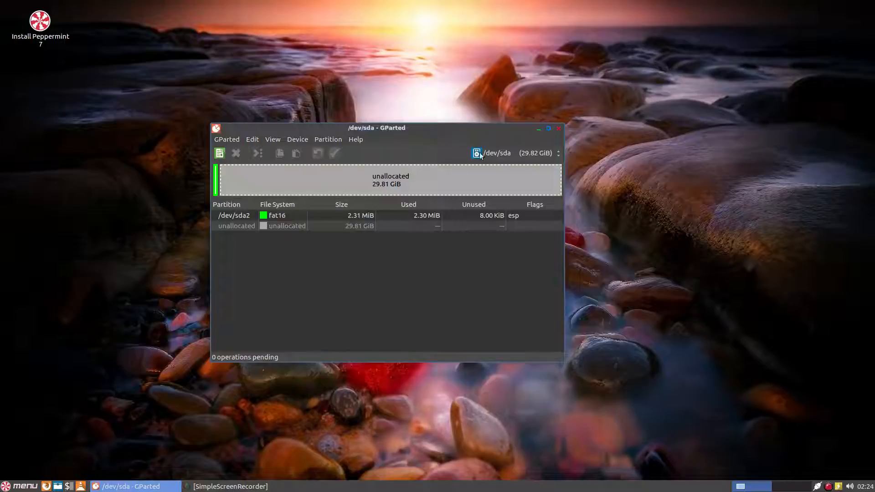
Switch GParted to the 931.51 GiB /dev/sdb disk and select its ext4 partition /dev/sdb1.
left_click(498, 155)
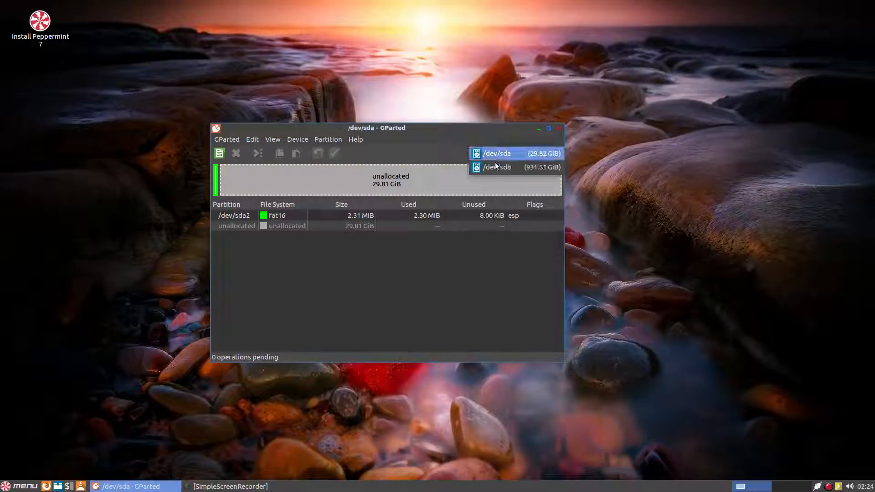
left_click(495, 168)
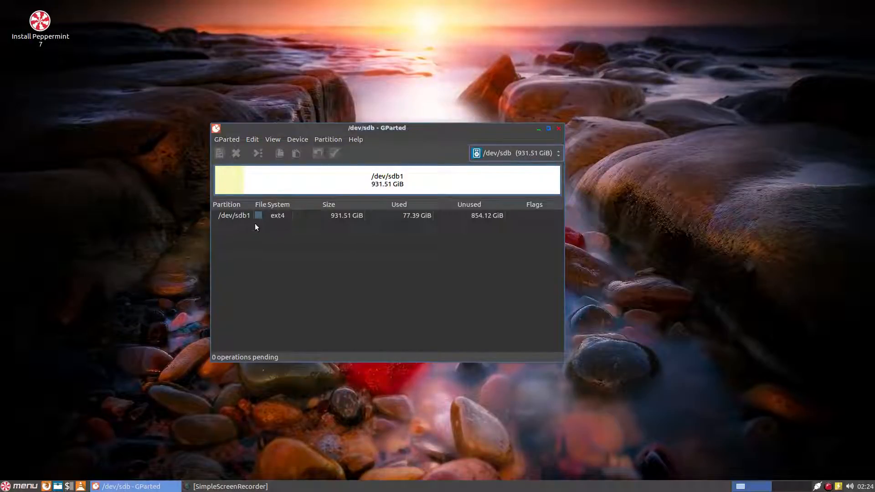
left_click(272, 218)
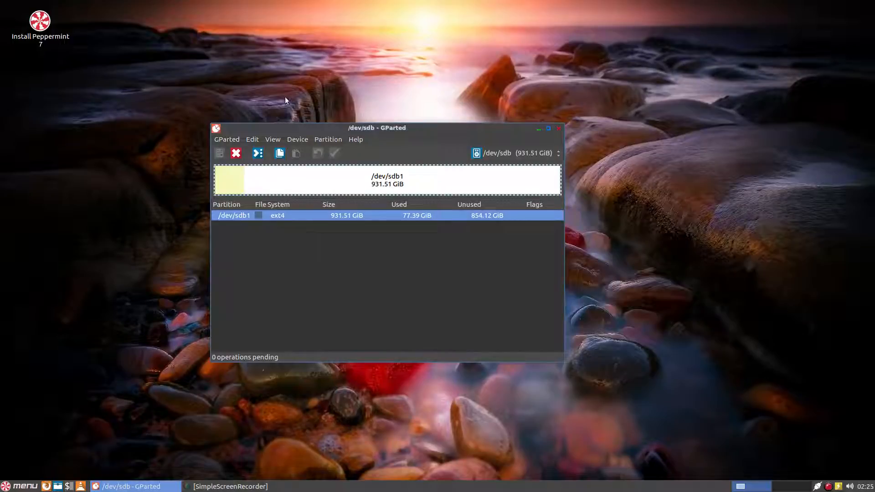
left_click_drag(280, 127, 280, 118)
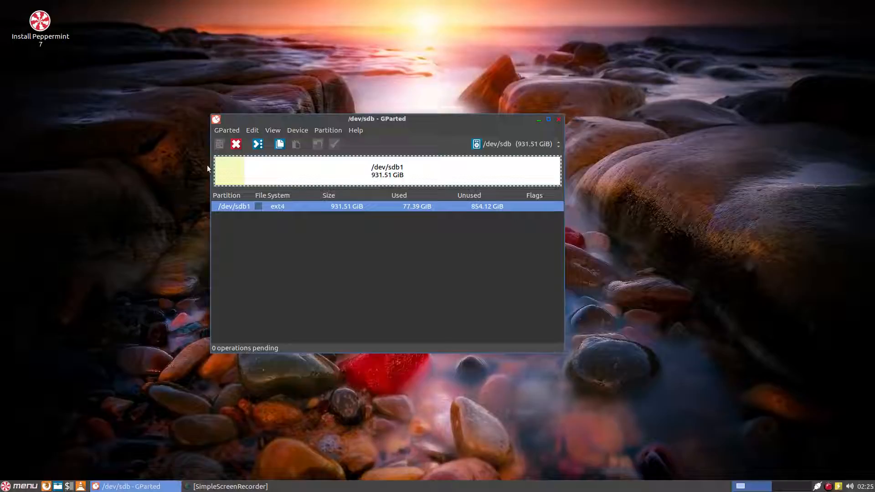
Open Resize/Move for /dev/sdb1 and drag its right edge left to leave free space after it.
right_click(304, 178)
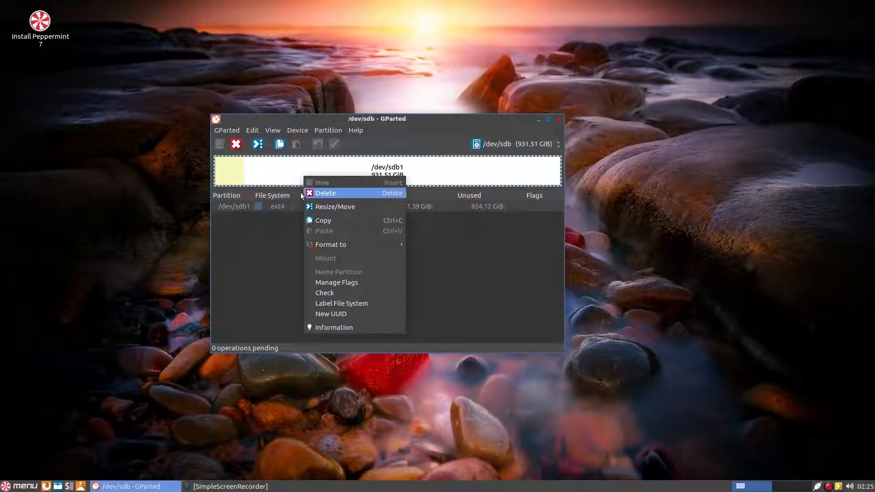
left_click(326, 208)
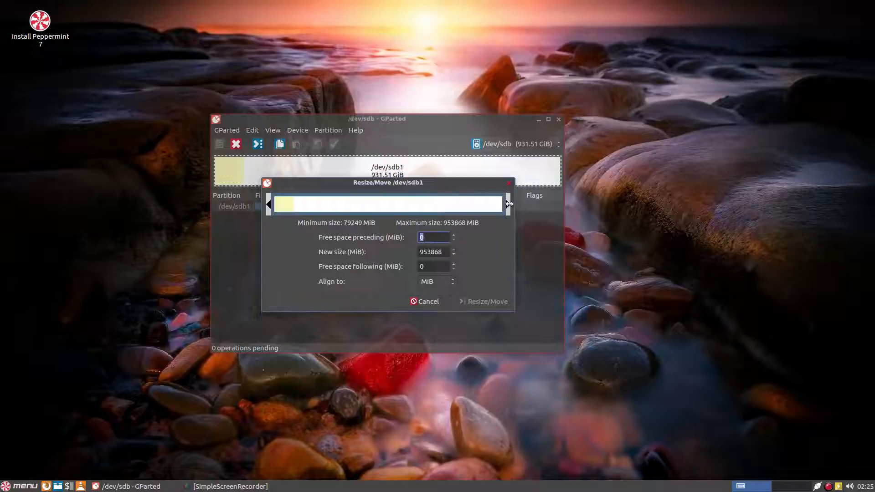
left_click_drag(509, 204, 335, 205)
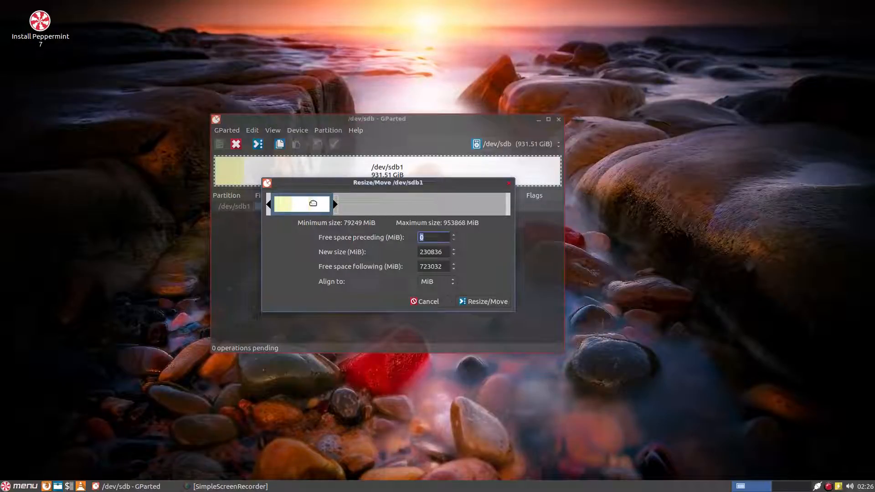
Drag /dev/sdb1's right handle down to the 79249 MiB minimum, then back up to 234652 MiB.
left_click_drag(336, 205, 294, 209)
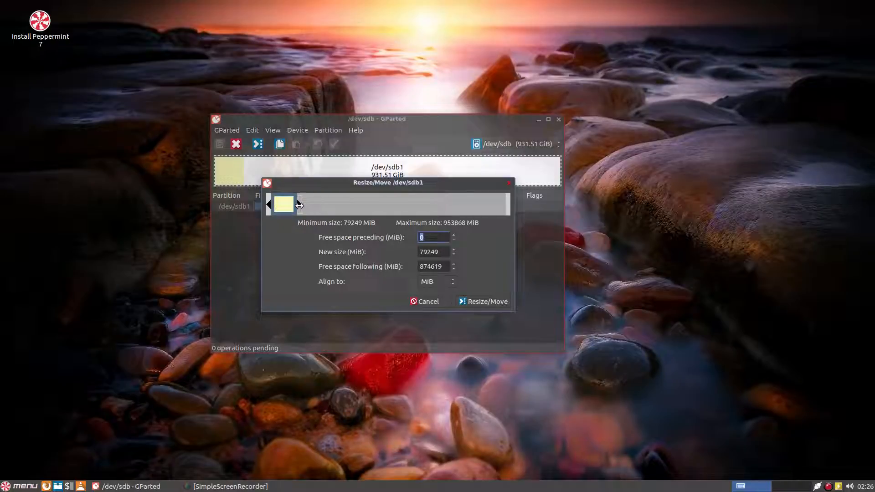
left_click_drag(300, 204, 288, 207)
left_click_drag(297, 204, 334, 206)
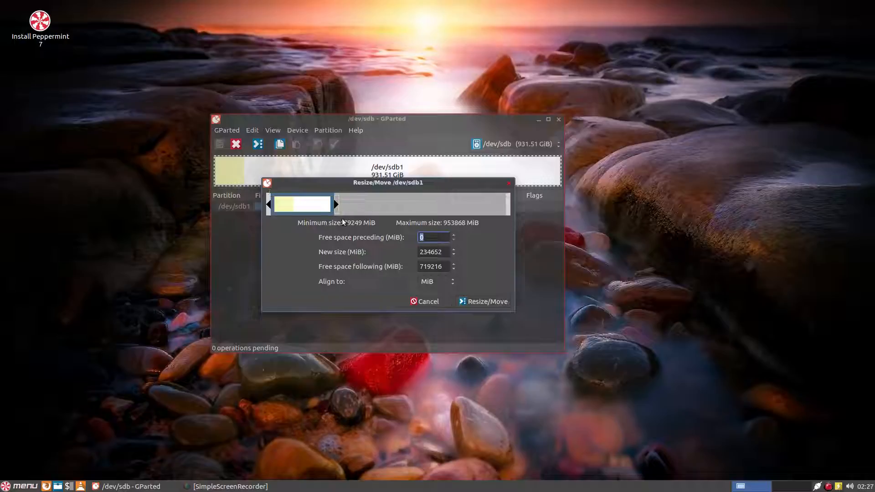
Copy the 234652 MiB New size value and bring up Firefox.
double_click(431, 255)
key("ctrl+c")
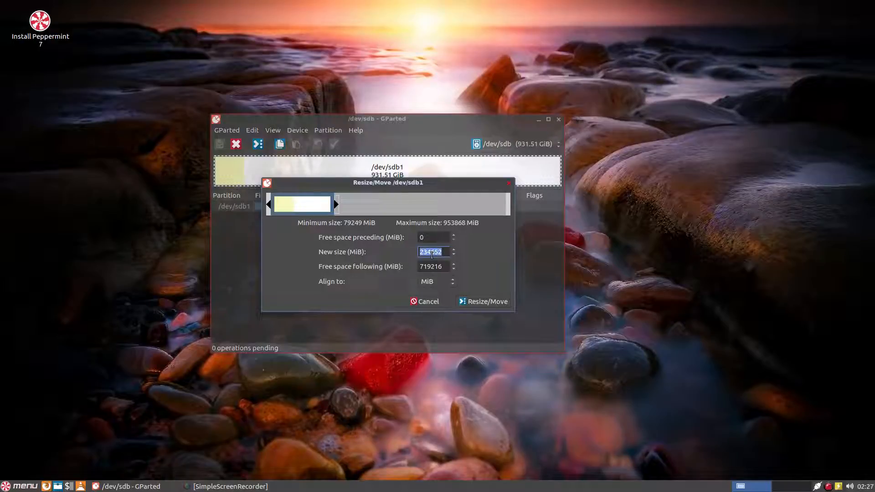
right_click(431, 255)
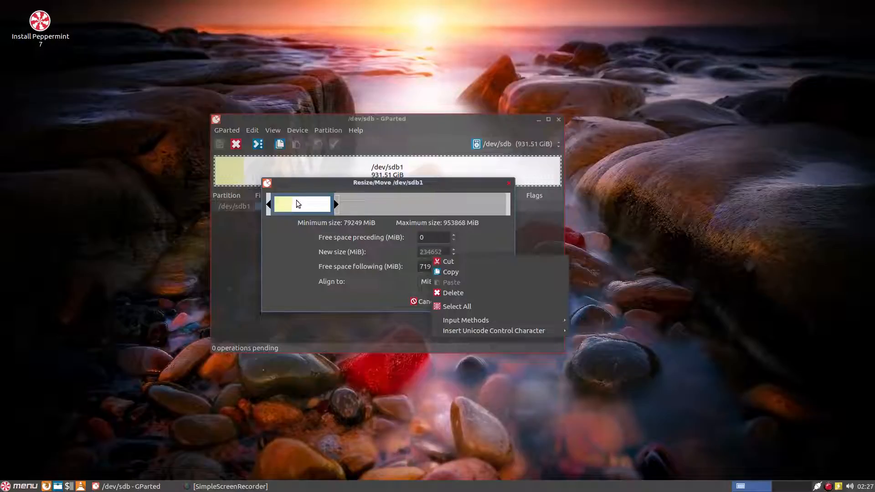
left_click(448, 273)
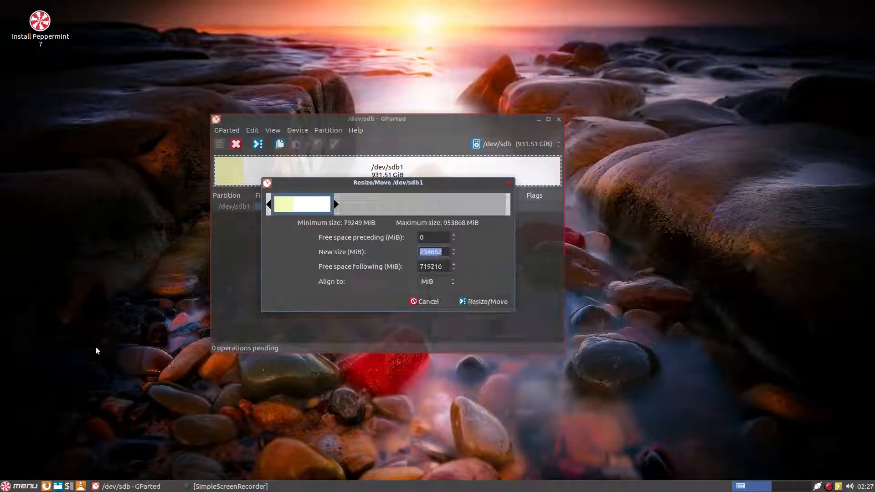
left_click(47, 486)
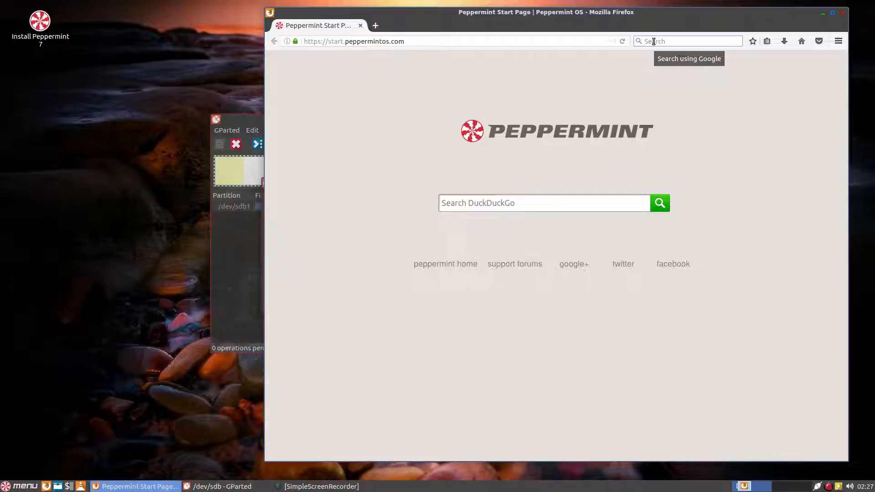
Search Google in Firefox for 'mb to gb'.
left_click(653, 41)
type("m")
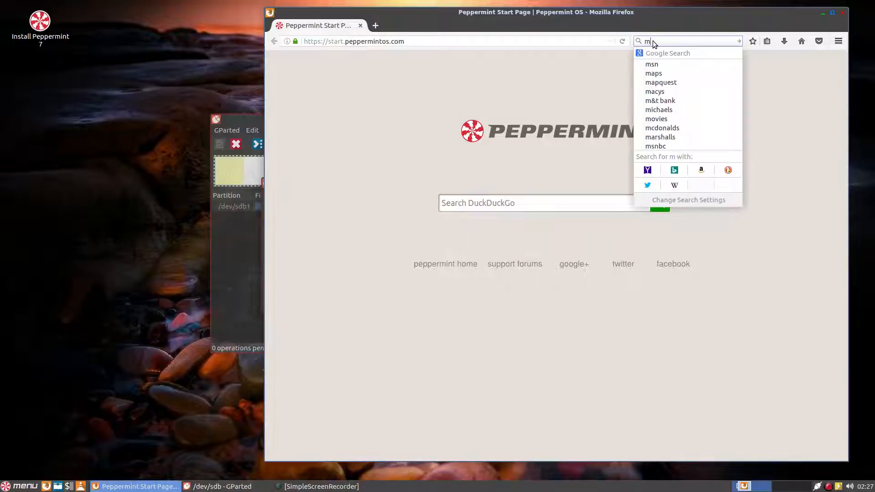
type("b to gb")
key("Return")
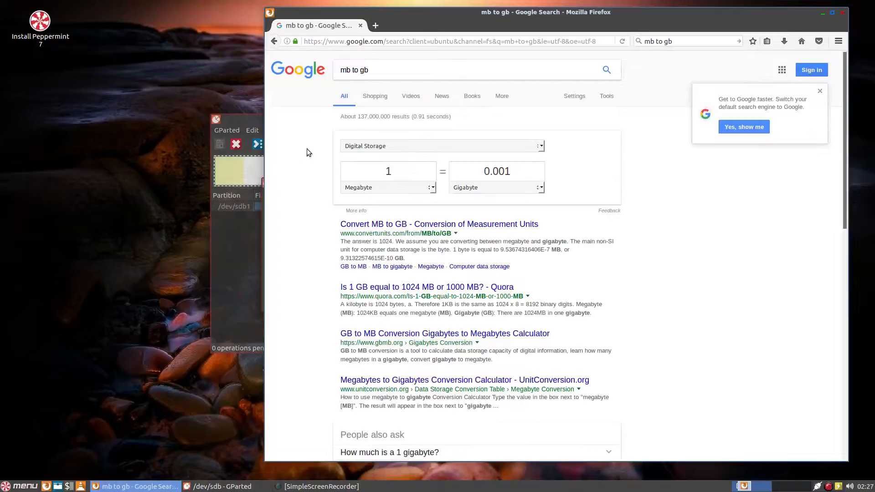
Paste 234652 into the converter's Megabyte field and read the 234.652 gigabyte result.
double_click(388, 171)
right_click(388, 172)
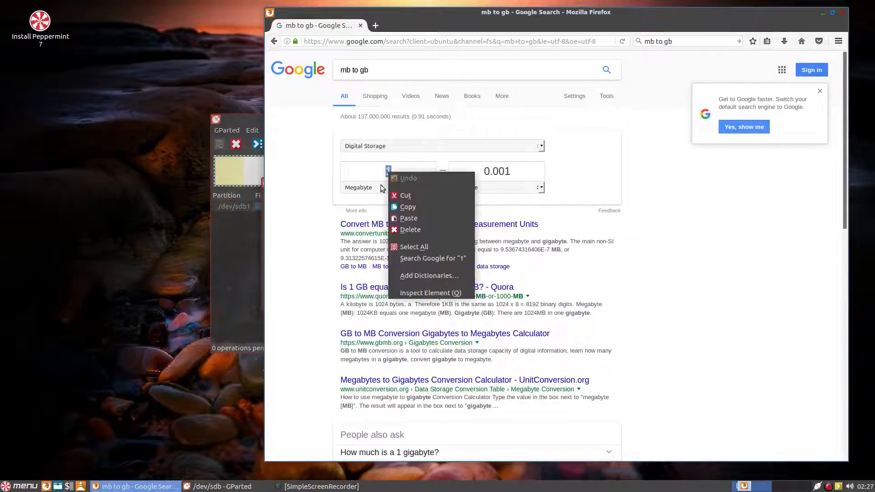
left_click(403, 222)
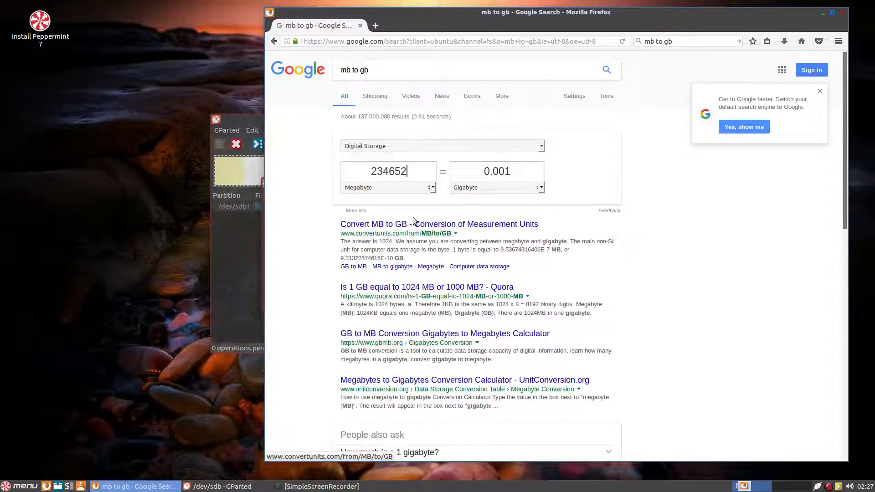
left_click(527, 170)
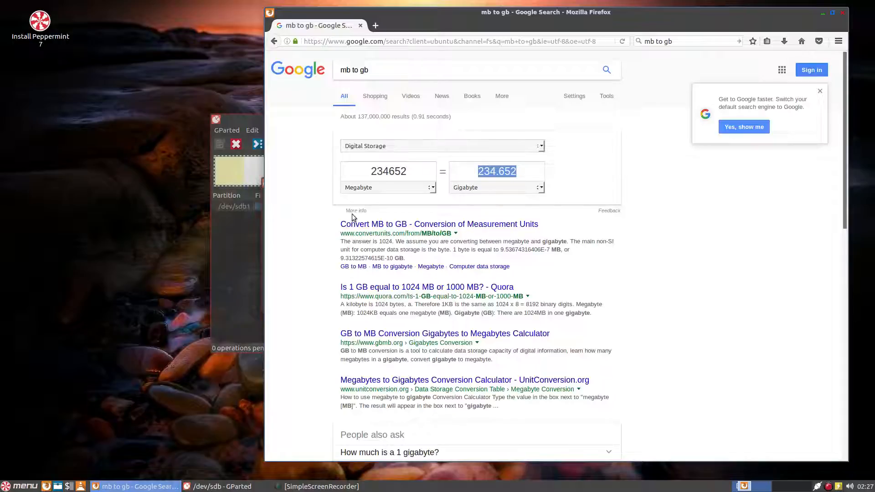
left_click(294, 181)
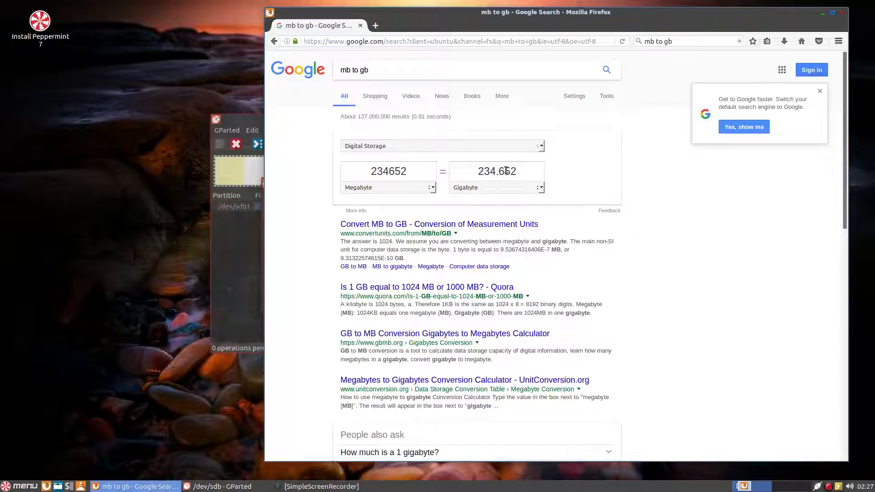
left_click(234, 243)
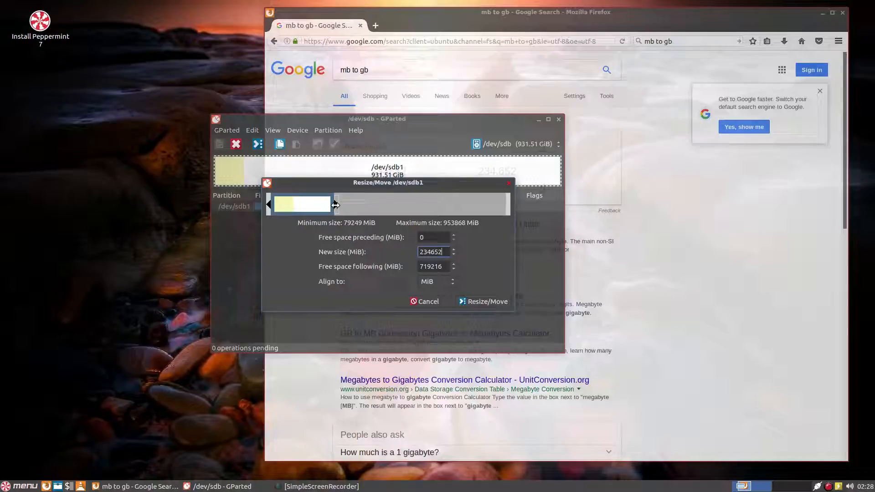
Fine-tune /dev/sdb1's new size to 255637 MiB, leaving 698231 MiB free, and close Firefox.
left_click_drag(335, 205, 340, 205)
mouse_move(339, 204)
left_mouse_down()
mouse_move(351, 204)
mouse_move(340, 203)
left_mouse_up()
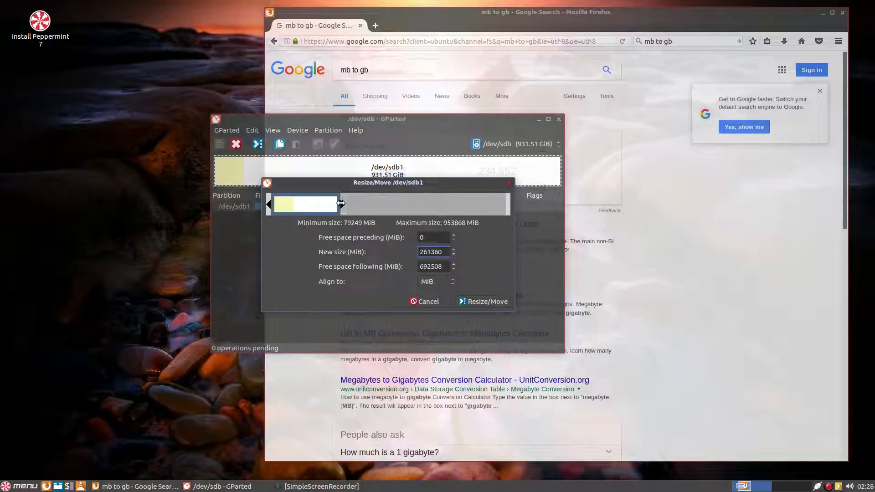
left_click_drag(340, 204, 339, 204)
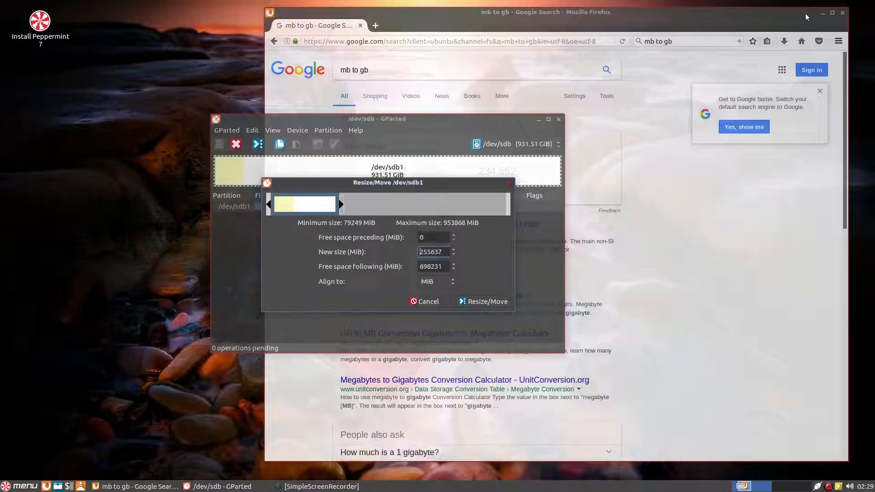
left_click(843, 16)
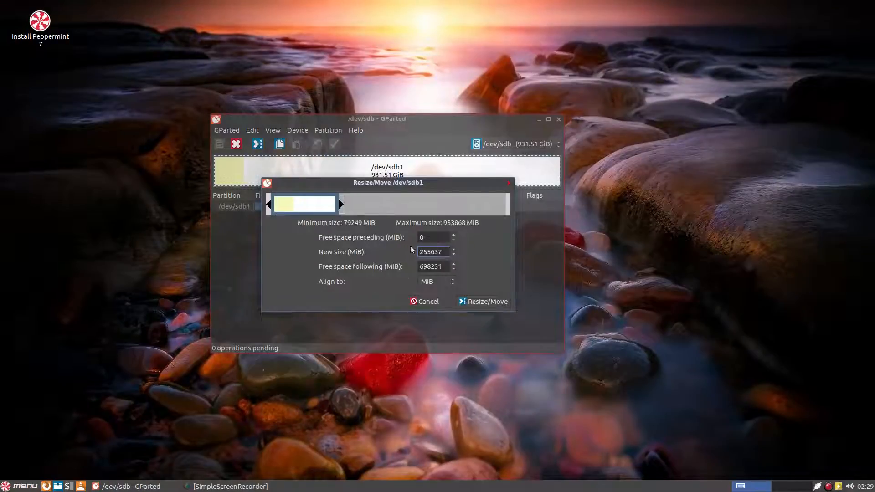
Confirm the resize, queuing /dev/sdb1 at 249.65 GiB with 681.87 GiB unallocated after it.
left_click(490, 300)
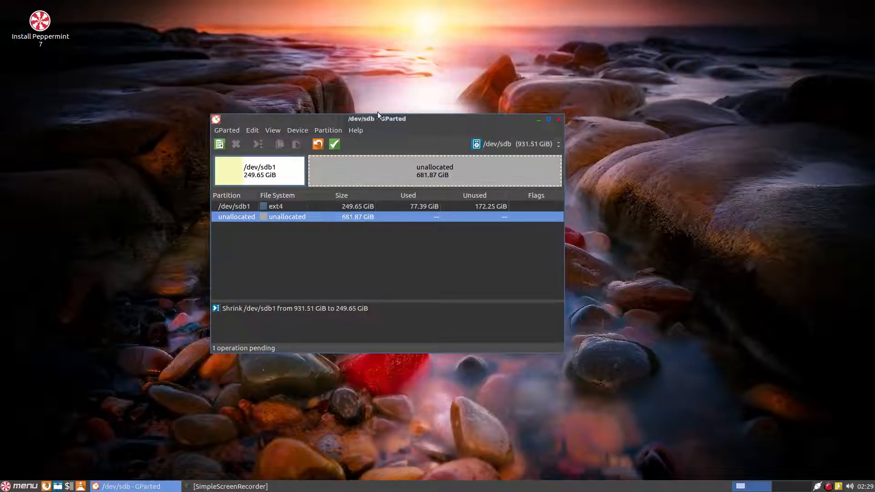
left_click_drag(362, 119, 359, 113)
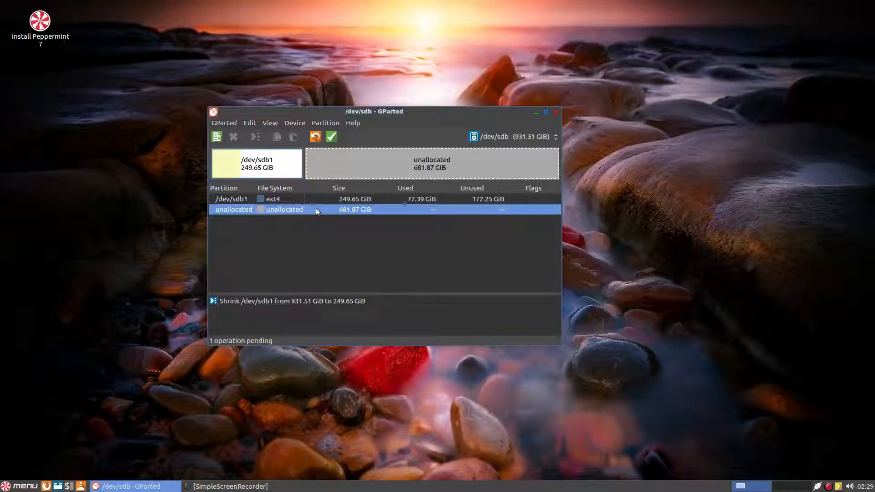
Undo the queued shrink, restoring /dev/sdb1 to 931.51 GiB, and open its context menu.
left_click(314, 137)
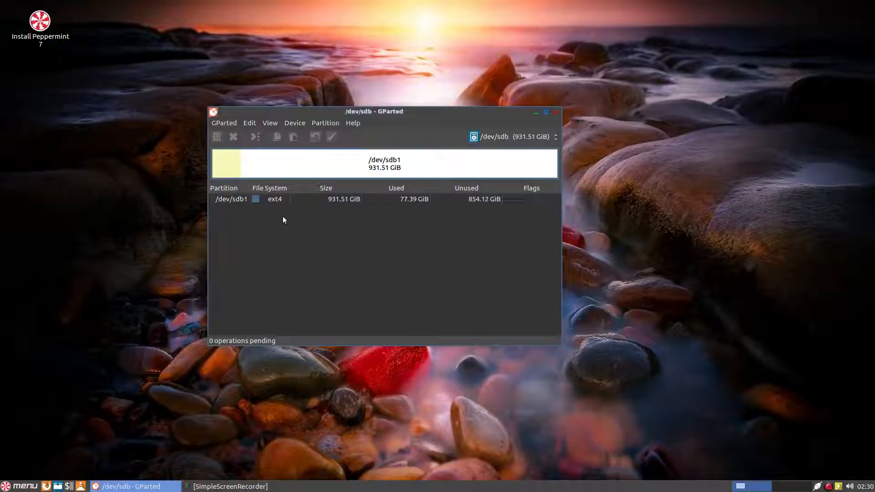
left_click(273, 198)
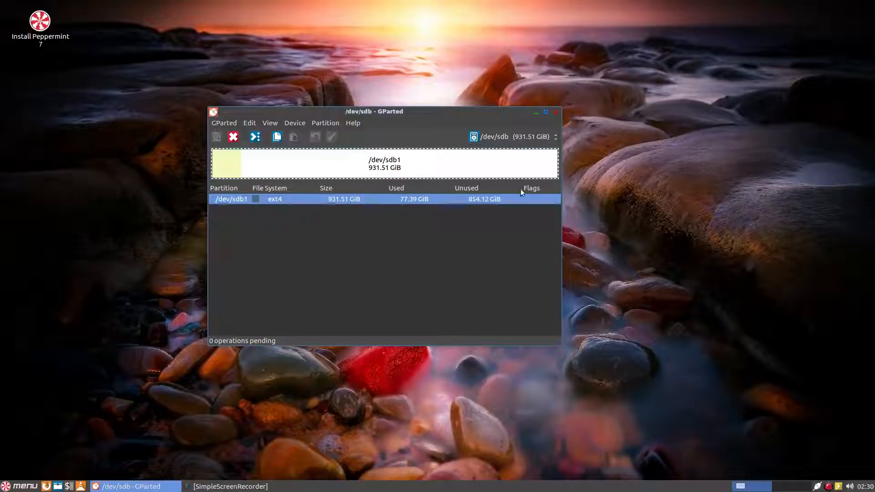
right_click(324, 172)
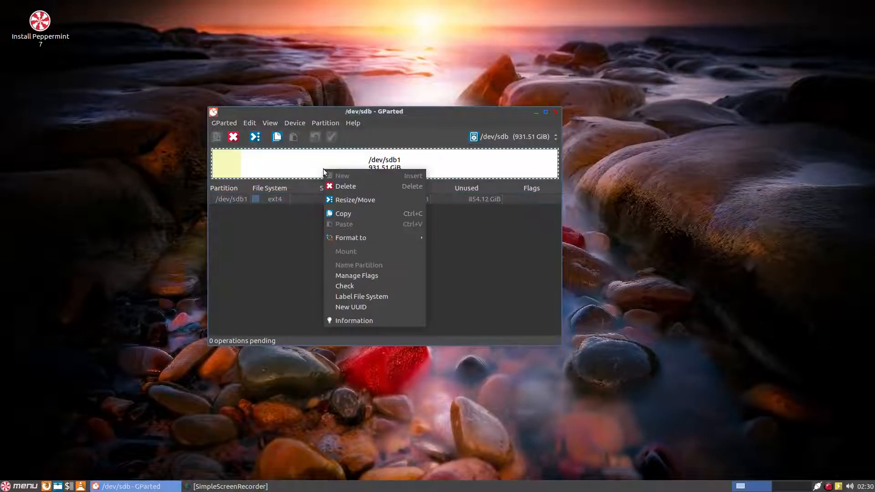
Queue a resize of /dev/sdb1 down to 296.22 GiB, leaving 635.29 GiB unallocated.
left_click(345, 200)
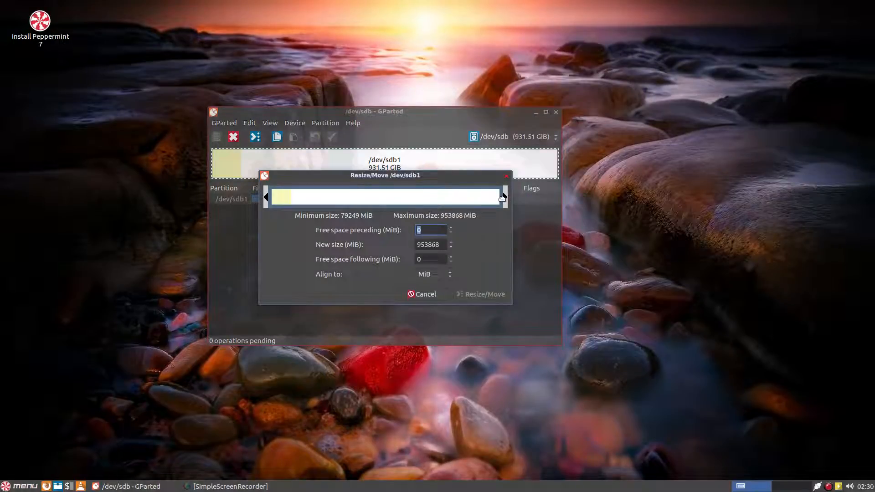
left_click_drag(507, 198, 347, 205)
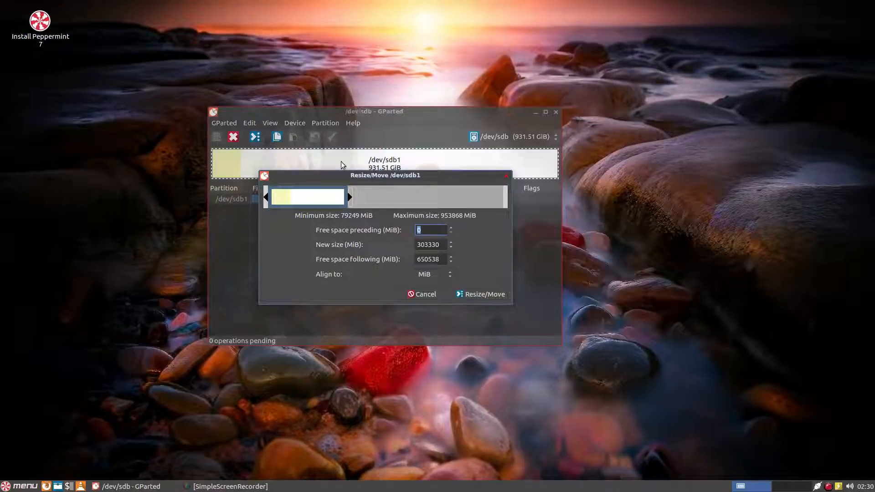
left_click(471, 294)
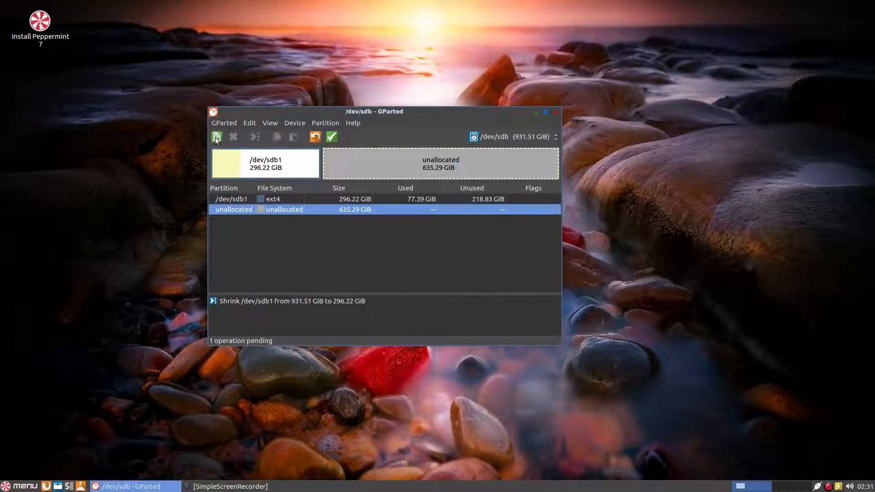
Apply all operations to start committing the /dev/sdb1 shrink to 296.22 GiB.
left_click(332, 138)
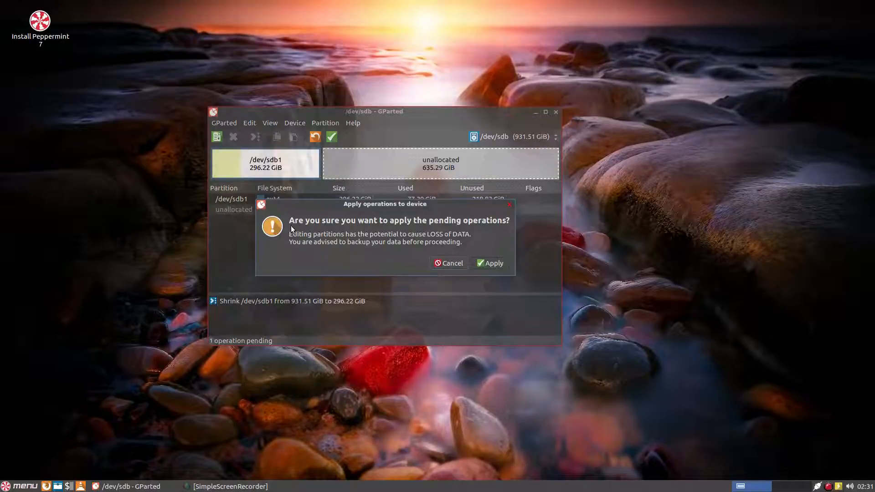
Confirm applying the pending shrink of /dev/sdb1 to 296.22 GiB.
left_click(490, 263)
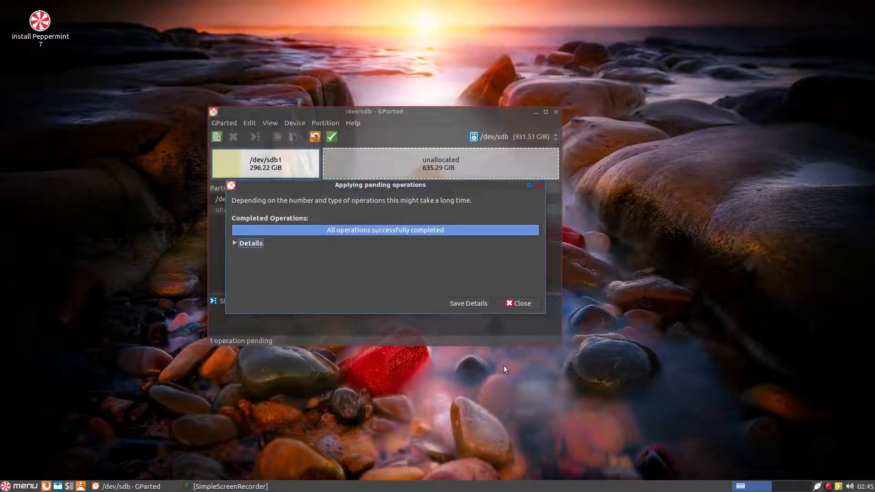
Queue a new 635.29 GiB ext4 primary partition in the unallocated space on /dev/sdb.
left_click(514, 303)
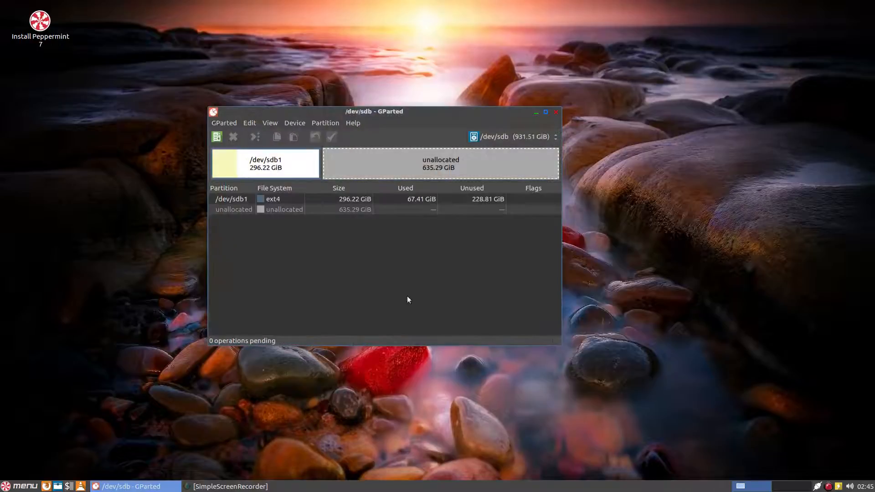
right_click(267, 211)
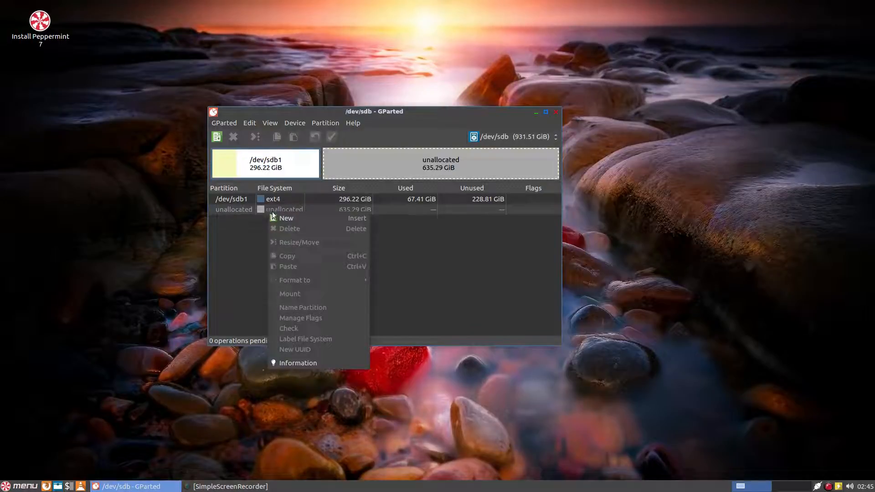
left_click(311, 219)
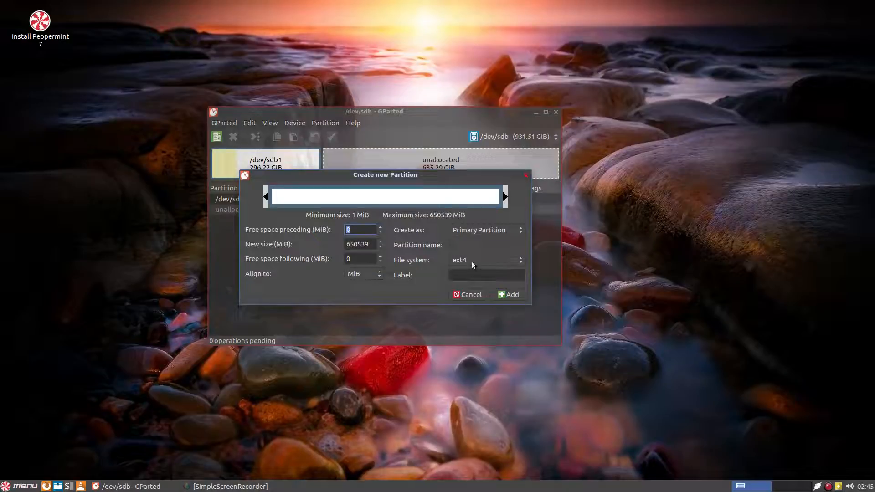
left_click(501, 298)
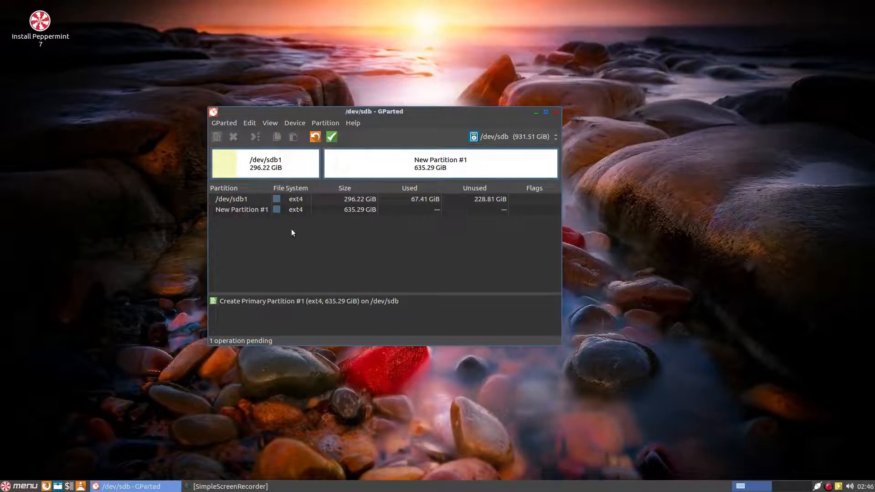
Apply and confirm the queued partition creation, making /dev/sdb2 a 635.29 GiB ext4 partition.
left_click(332, 137)
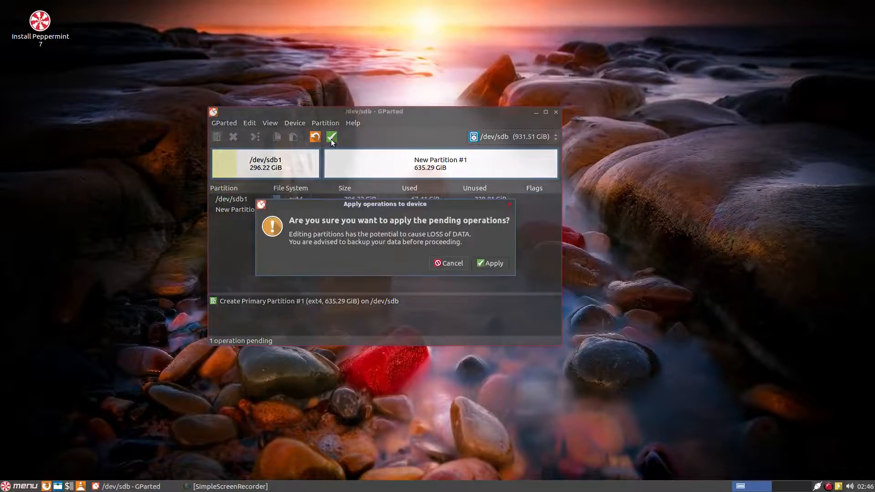
left_click(495, 265)
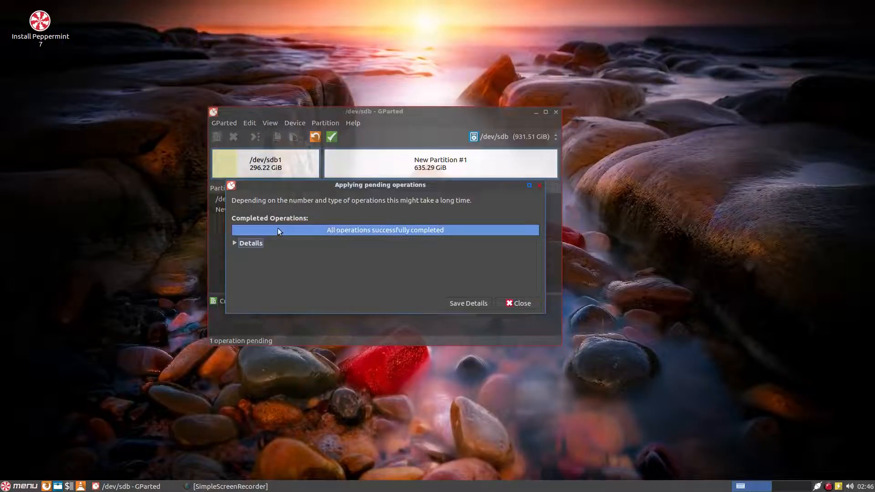
left_click(512, 304)
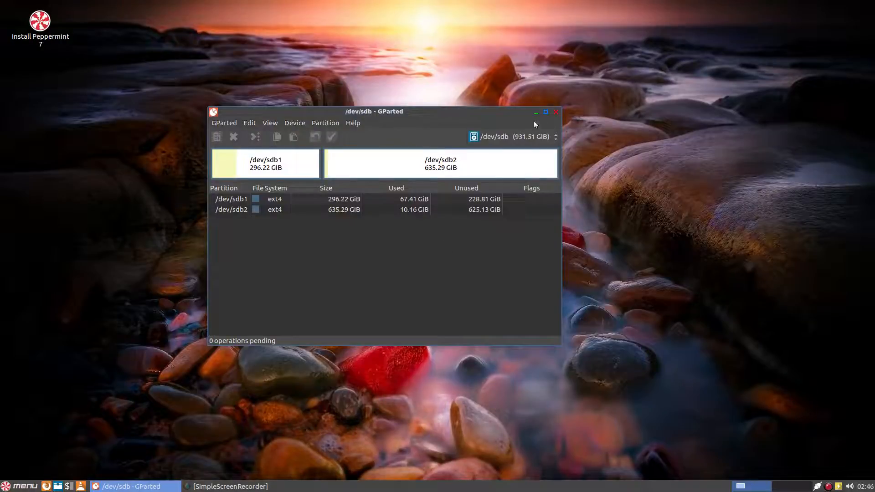
Close GParted and select the Install Peppermint 7 desktop icon.
left_click(557, 113)
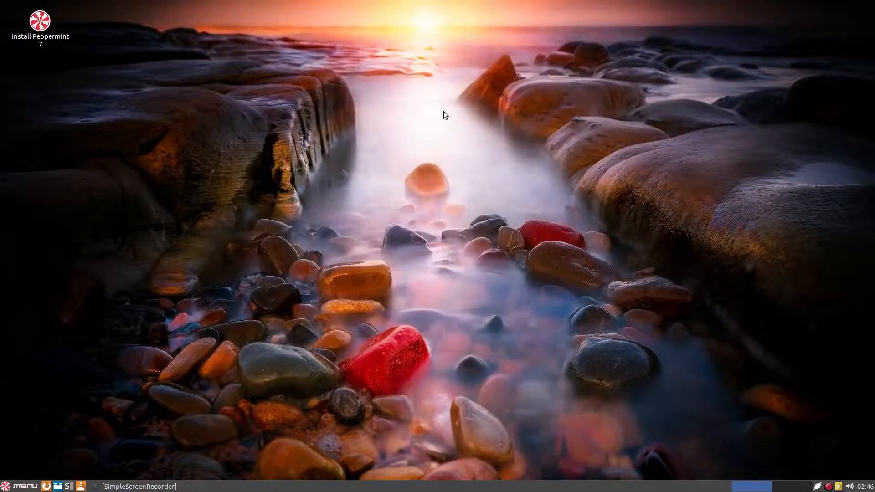
left_click(37, 21)
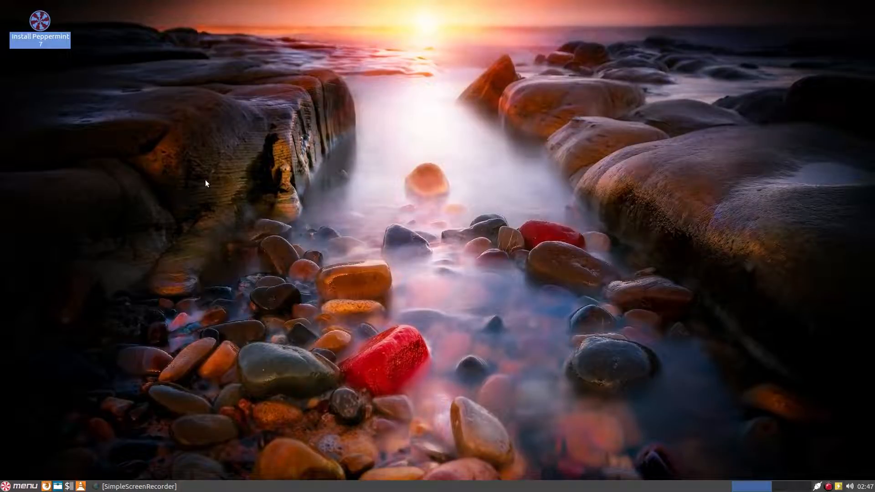
left_click(175, 118)
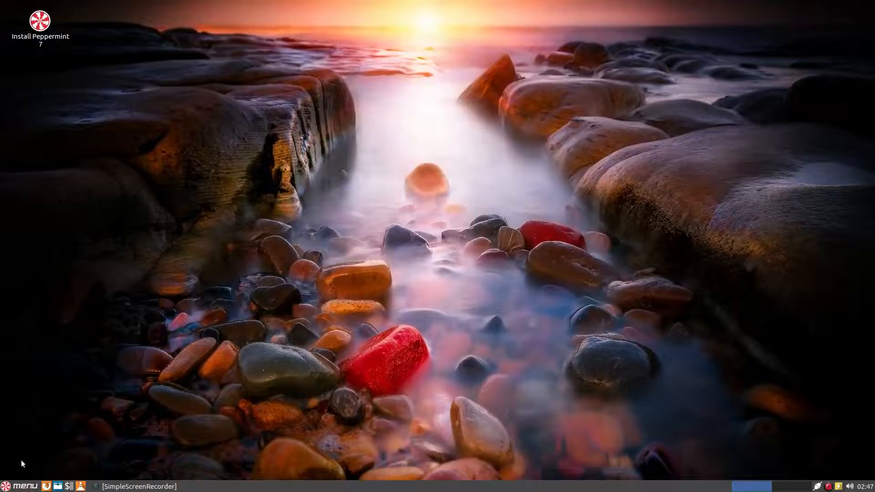
left_click(16, 487)
left_click(16, 487)
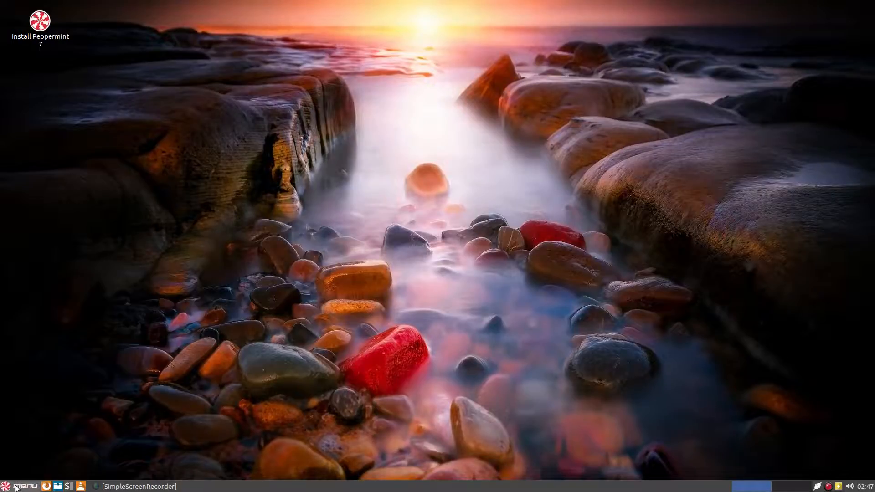
left_click(34, 26)
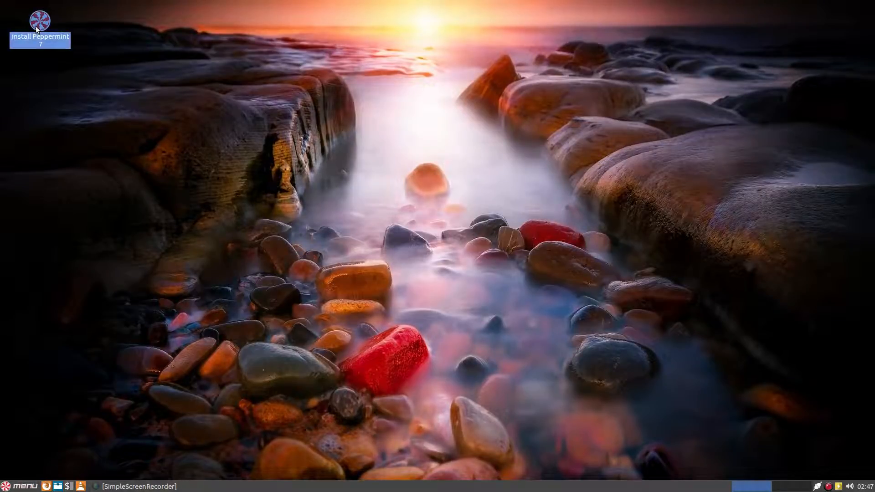
Launch Install Peppermint 7, continue in English, and accept the preparing-to-install options with third-party software.
double_click(35, 26)
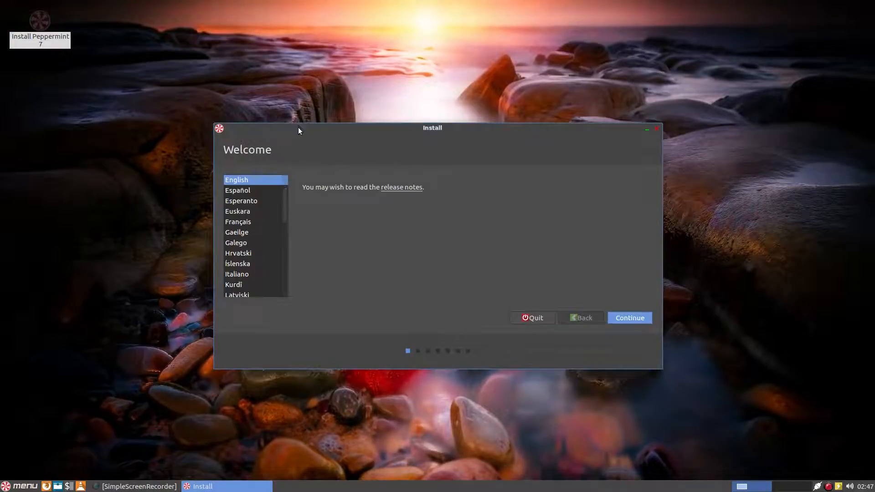
left_click_drag(298, 128, 246, 140)
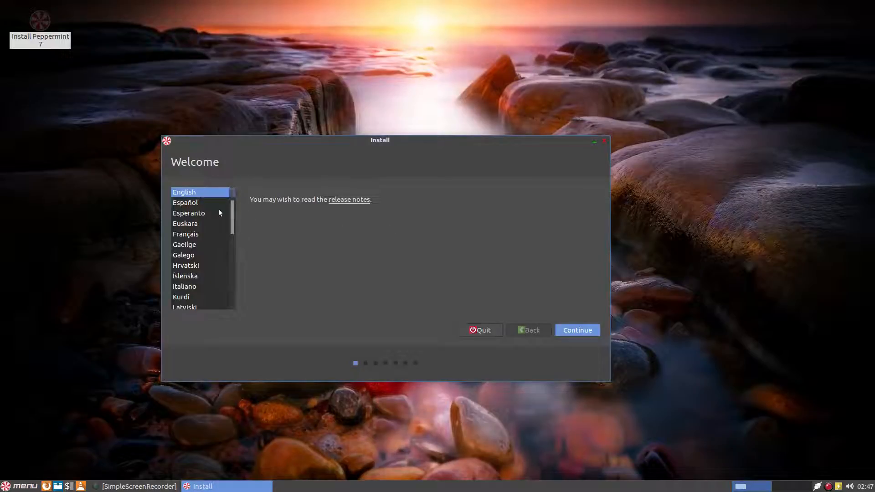
left_click(591, 333)
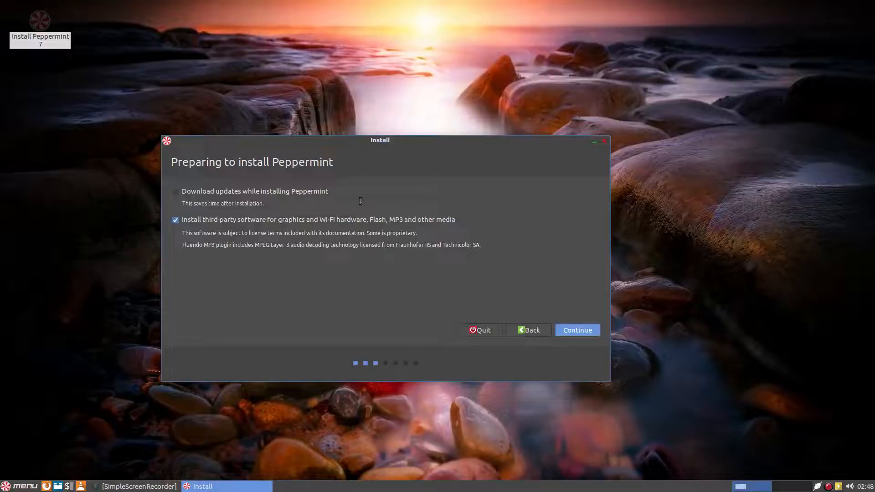
left_click(568, 330)
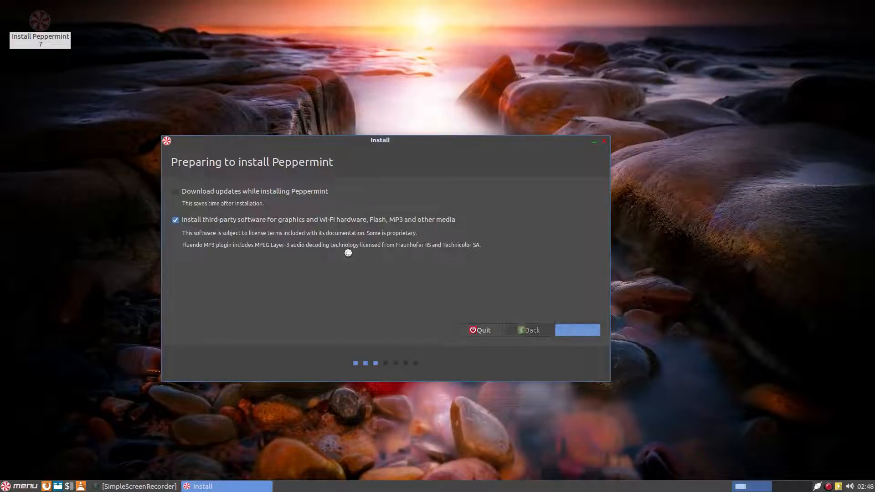
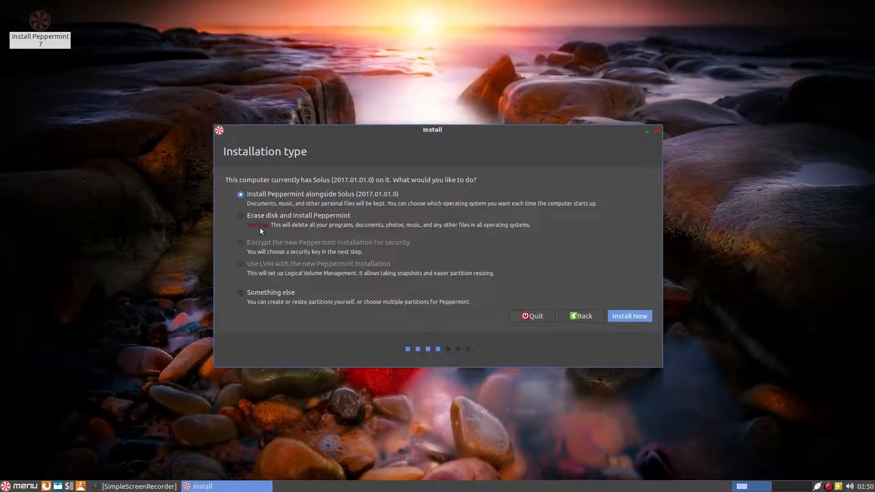
Choose 'Something else' for manual partitioning and continue to the partition table.
left_click(241, 295)
left_click(631, 316)
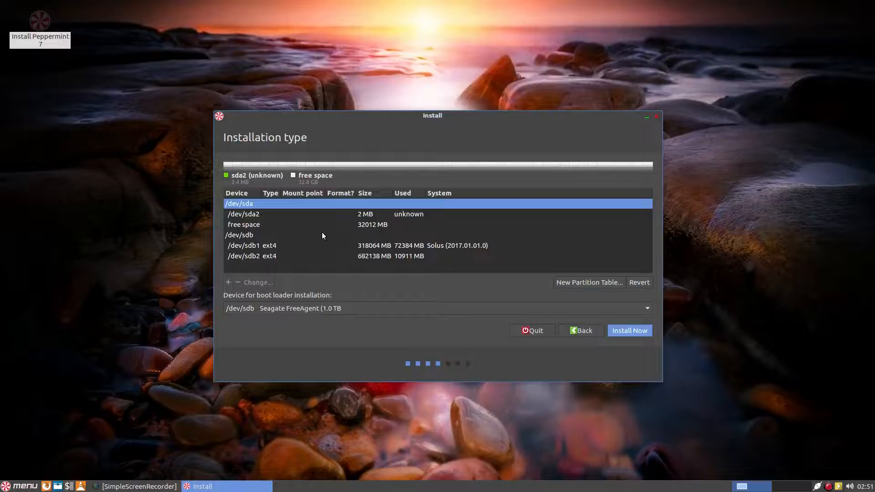
Select the 682138 MB /dev/sdb2 ext4 partition in the partition list.
left_click(248, 257)
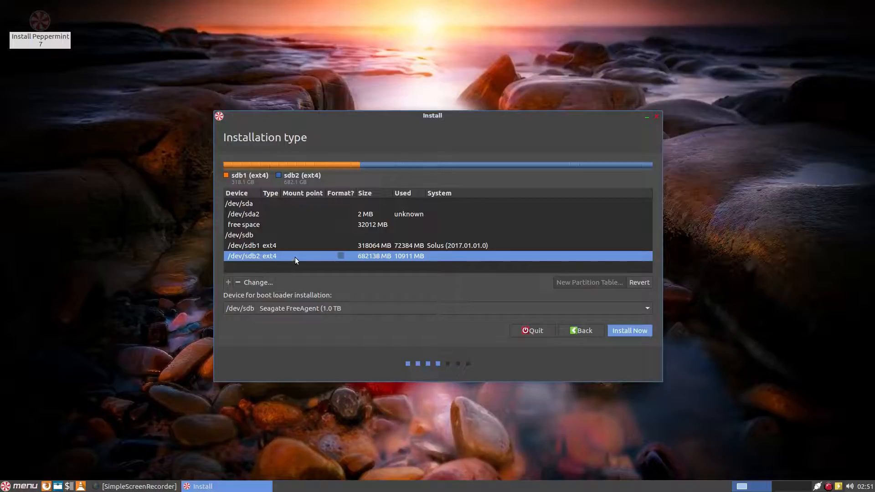
Edit /dev/sdb2 to use Ext4 journaling, be formatted, and mount at /.
left_click(258, 282)
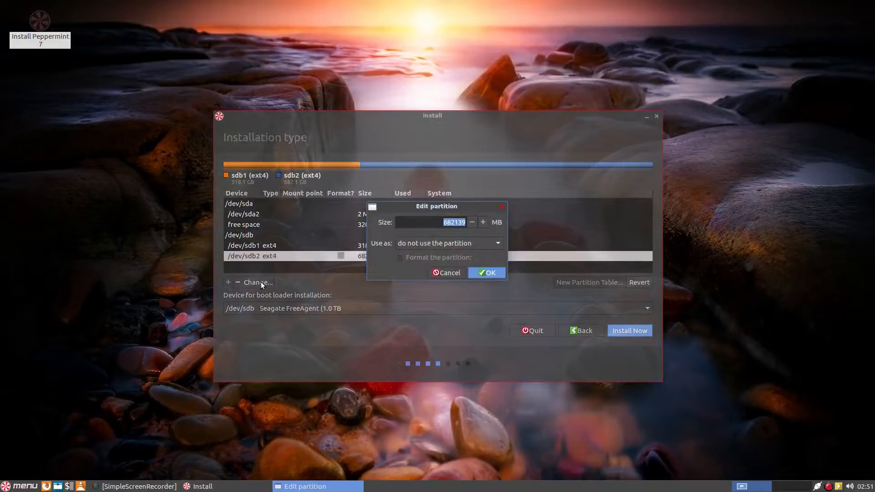
left_click(456, 246)
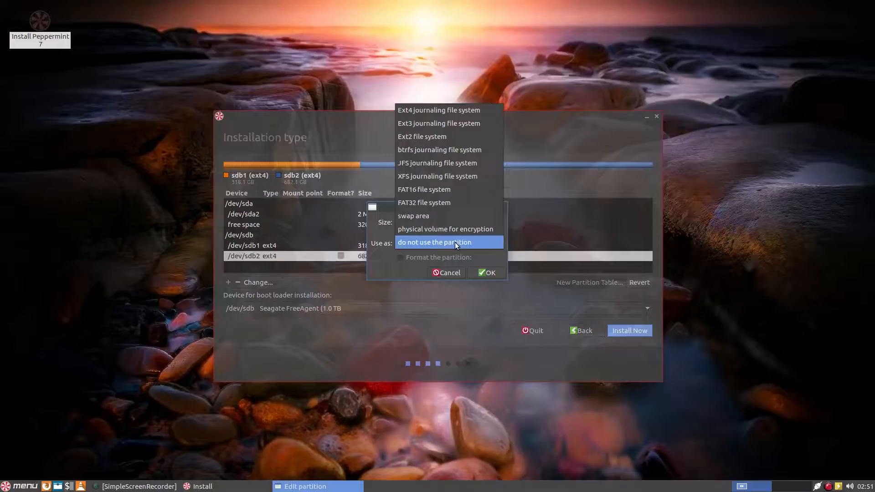
left_click(439, 111)
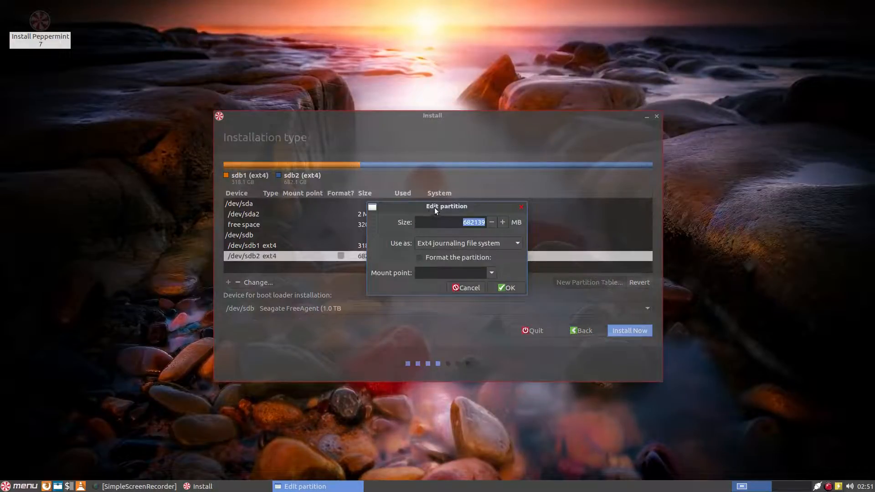
left_click_drag(427, 214, 394, 220)
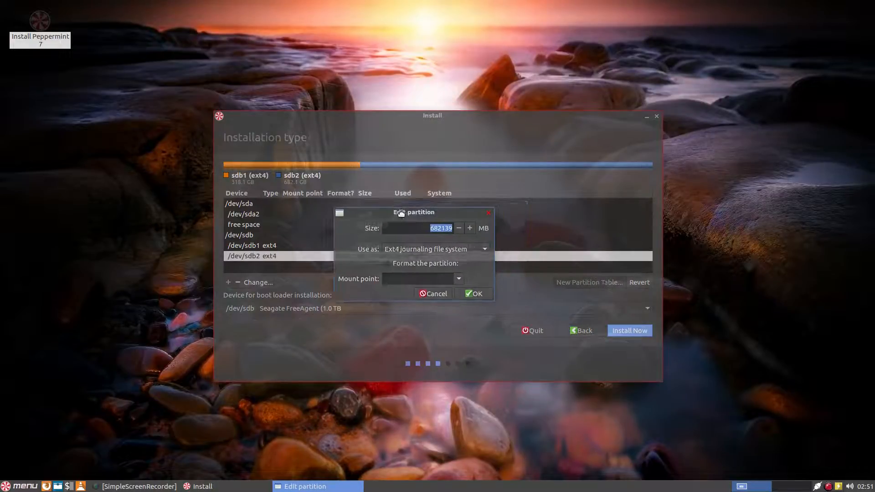
left_click(389, 264)
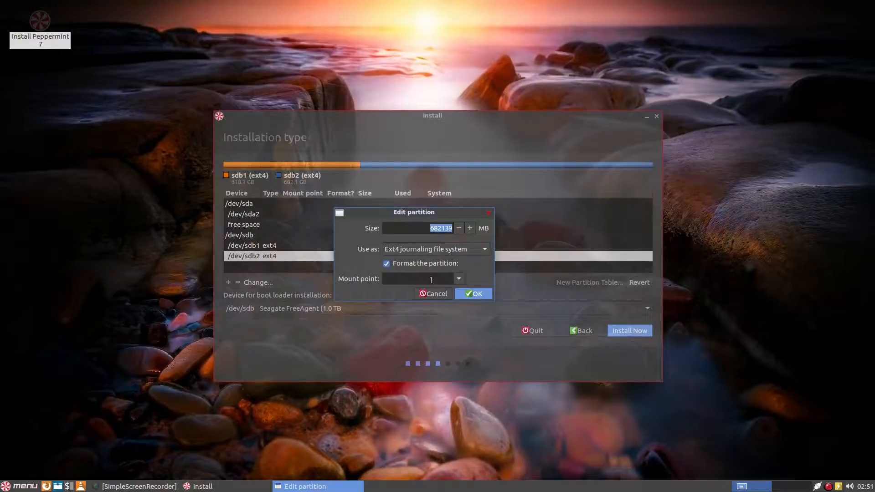
left_click(459, 280)
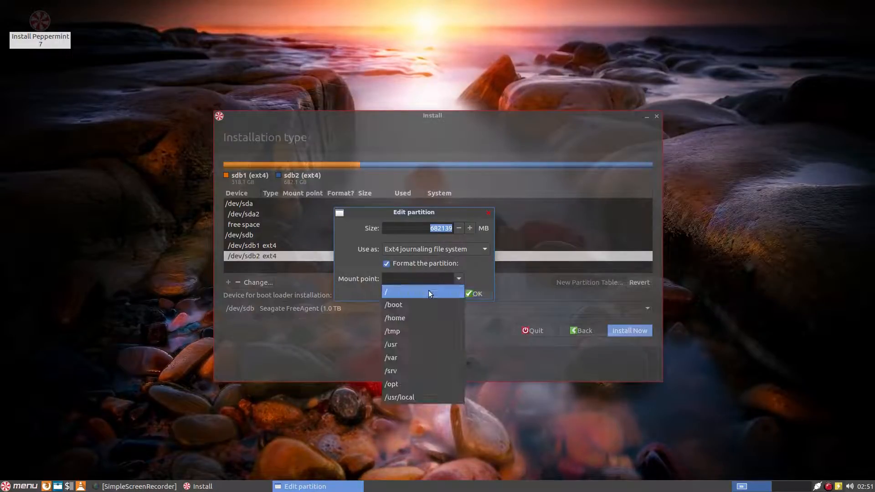
left_click(428, 290)
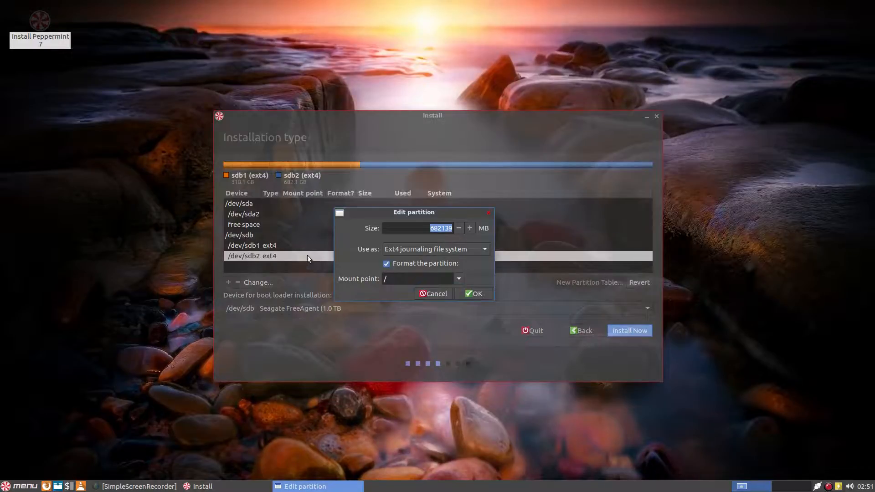
left_click(474, 294)
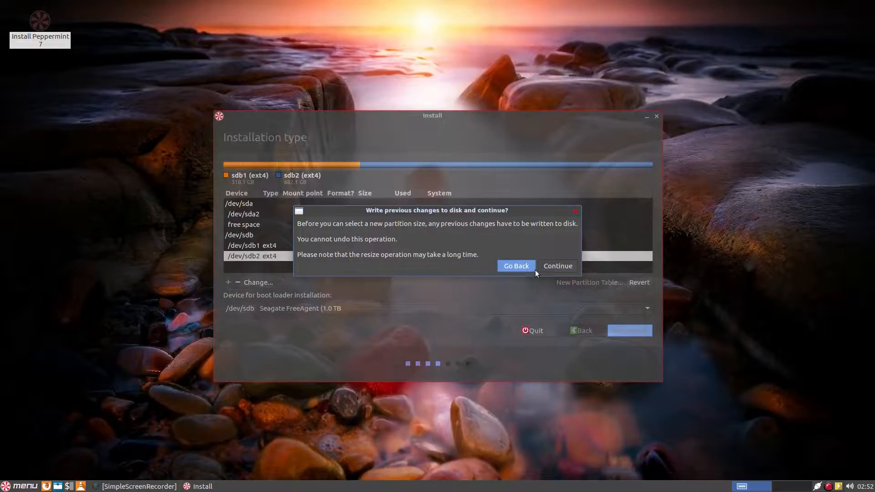
Write the pending partition changes to disk and reselect /dev/sdb2.
left_click(552, 267)
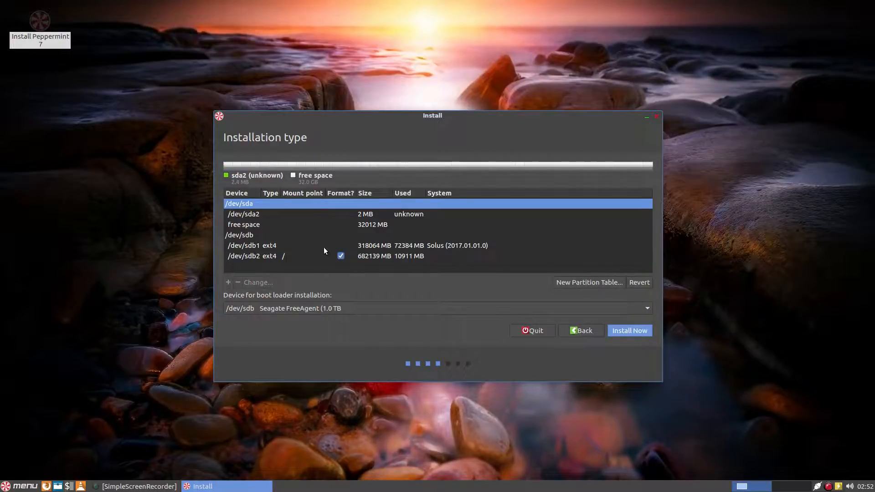
left_click(287, 255)
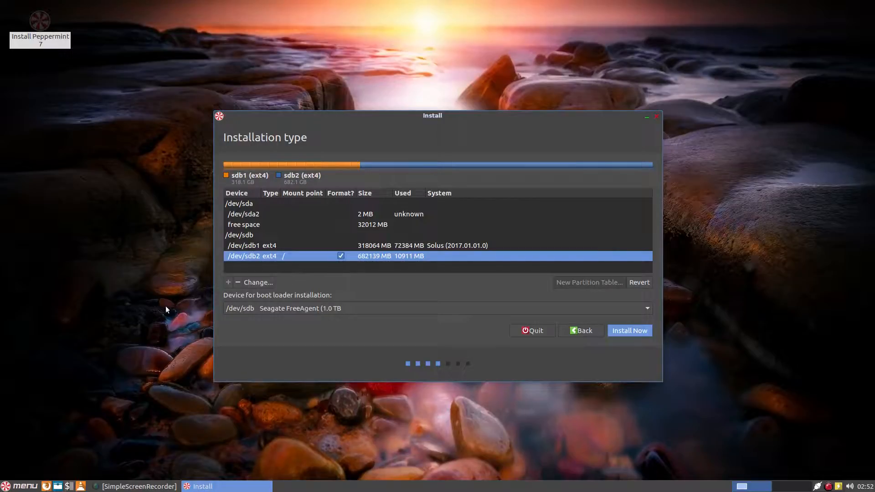
Open the 'Device for boot loader installation' dropdown.
left_click(284, 308)
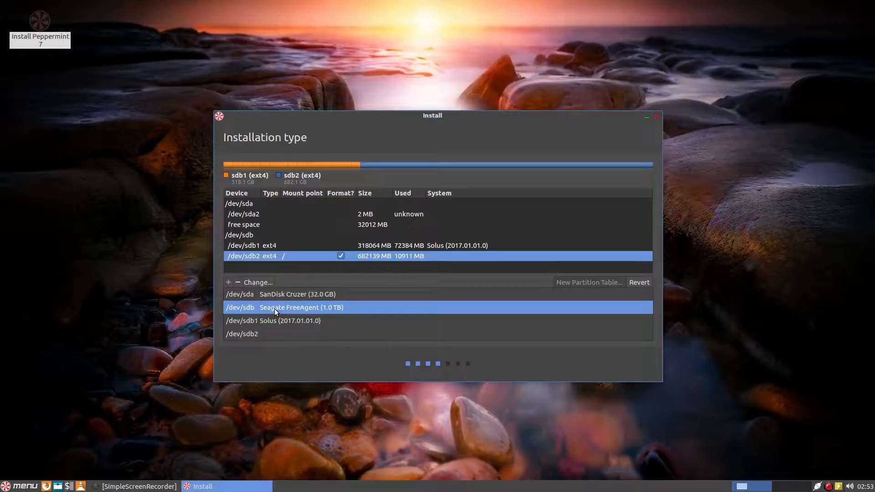
Set the boot loader device to /dev/sdb1 Solus (2017.01.01.0) instead of the Seagate FreeAgent disk.
left_click(275, 308)
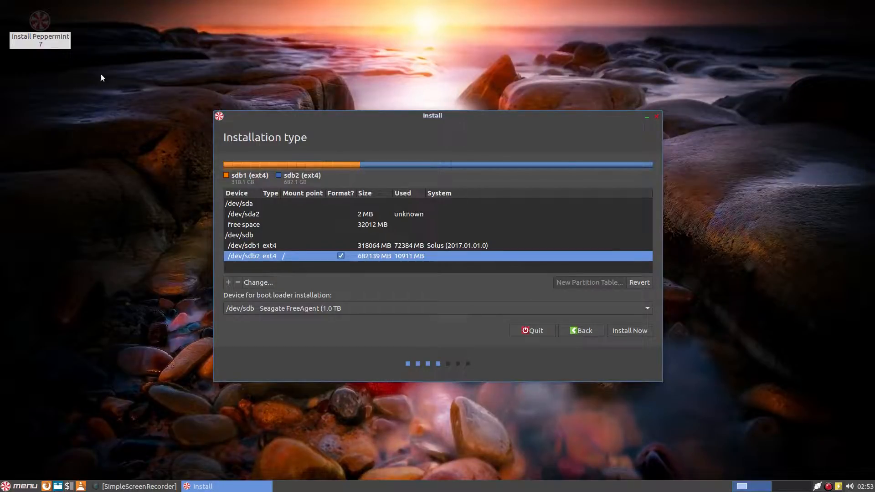
left_click(288, 308)
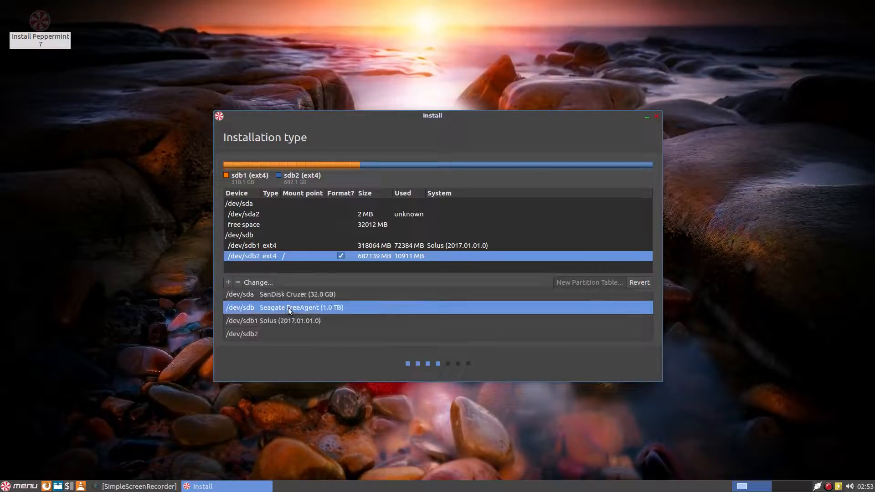
left_click(262, 321)
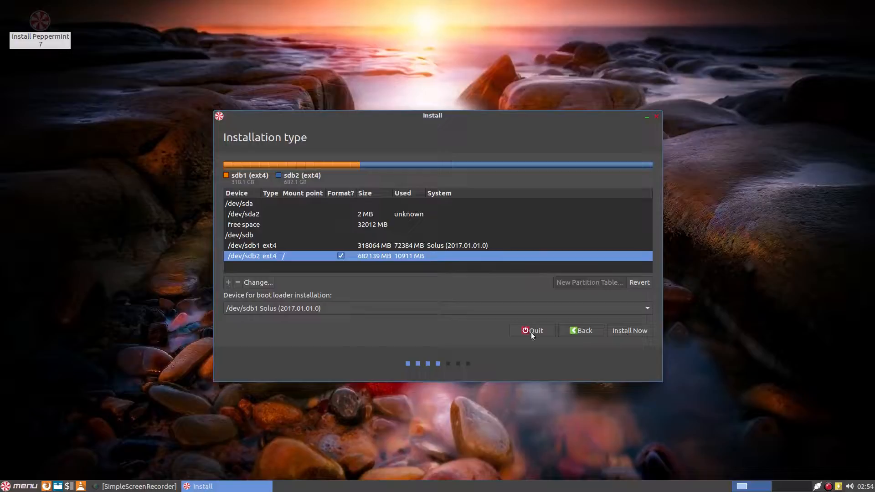
Reconfirm /dev/sdb1 Solus (2017.01.01.0) as the boot loader installation device.
left_click(327, 308)
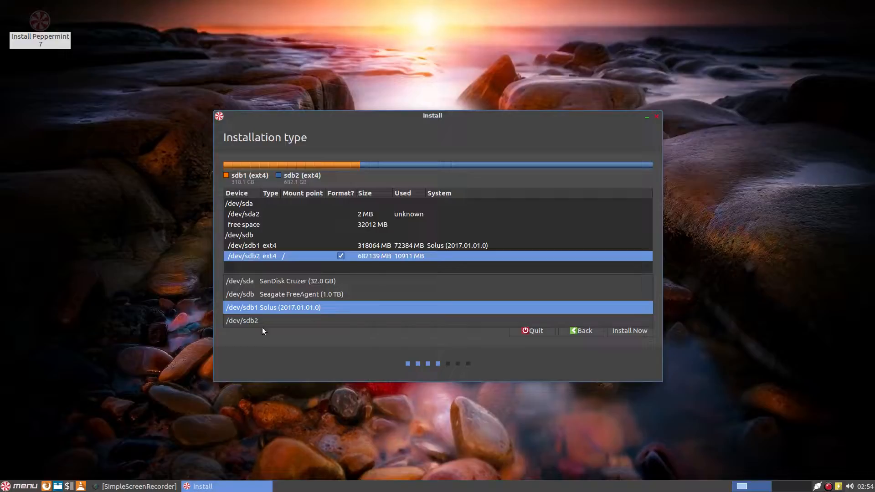
left_click(318, 307)
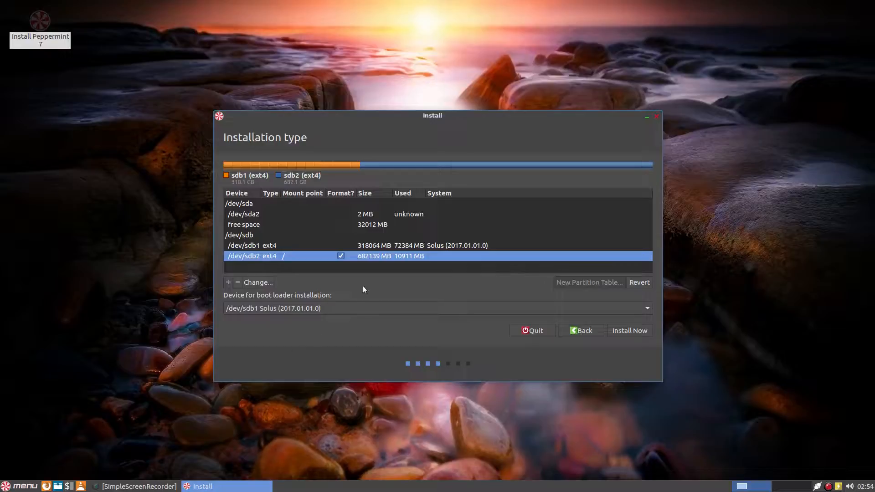
left_click(275, 308)
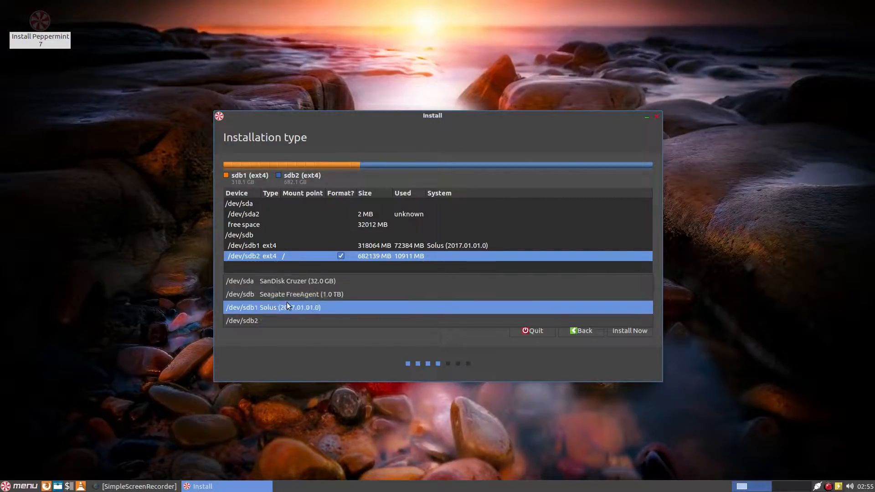
left_click(273, 307)
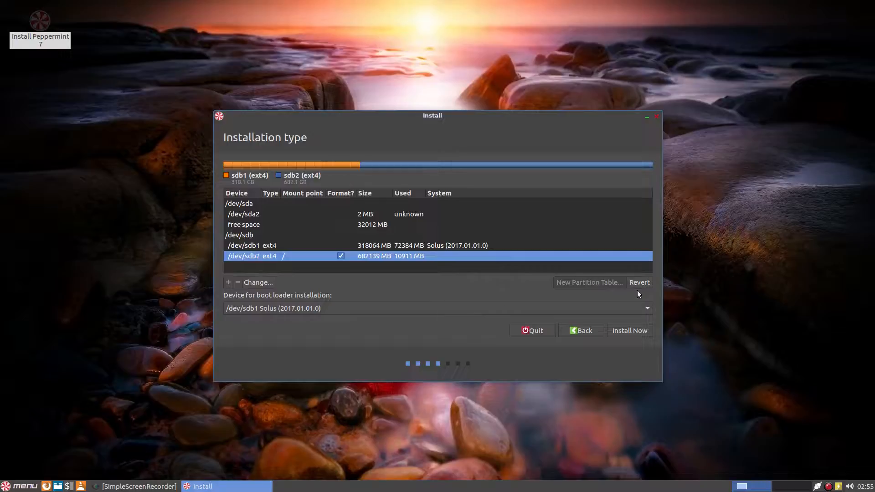
Click Install Now and continue past the no-swap-space warning.
left_click(623, 330)
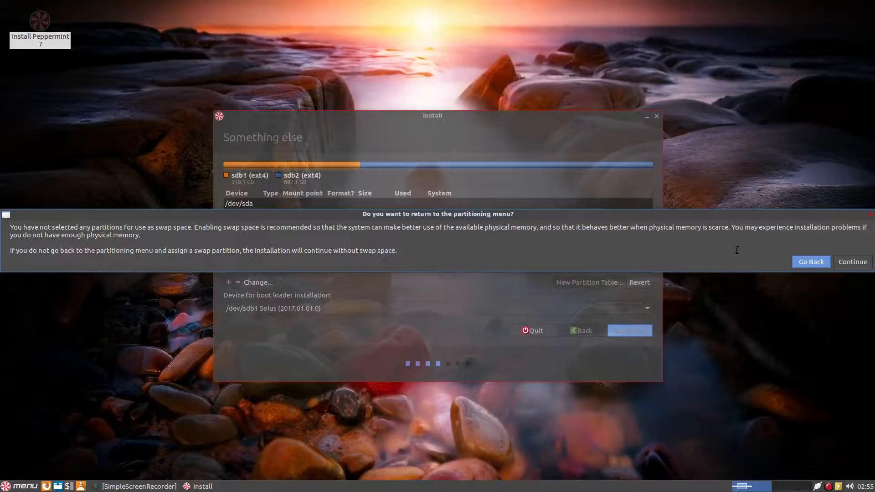
left_click(846, 260)
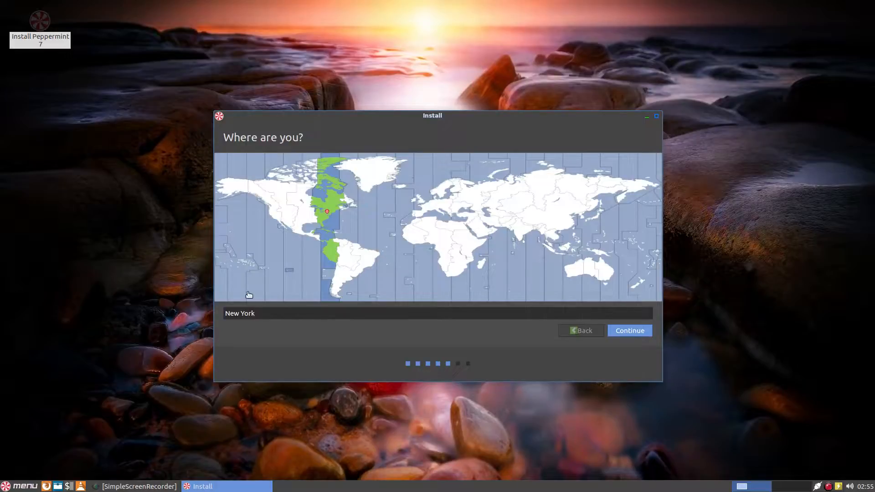
Accept New York as the time zone and English (US) as the keyboard layout.
left_click(627, 333)
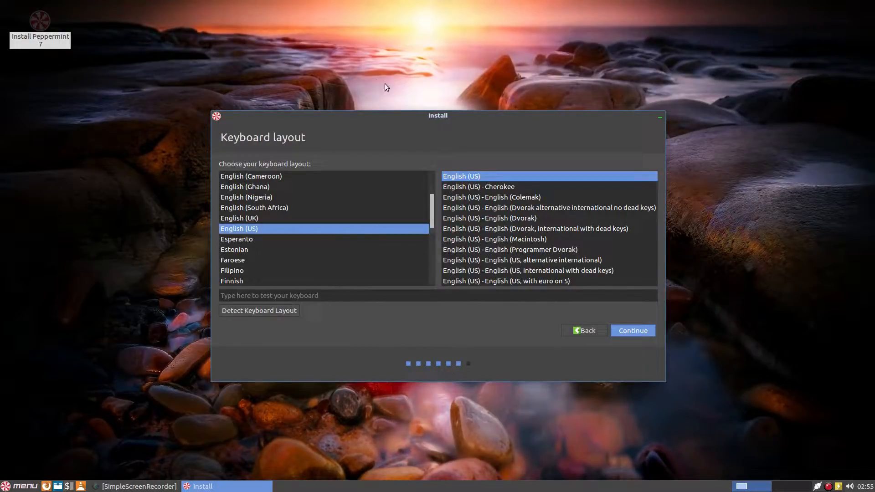
left_click(622, 330)
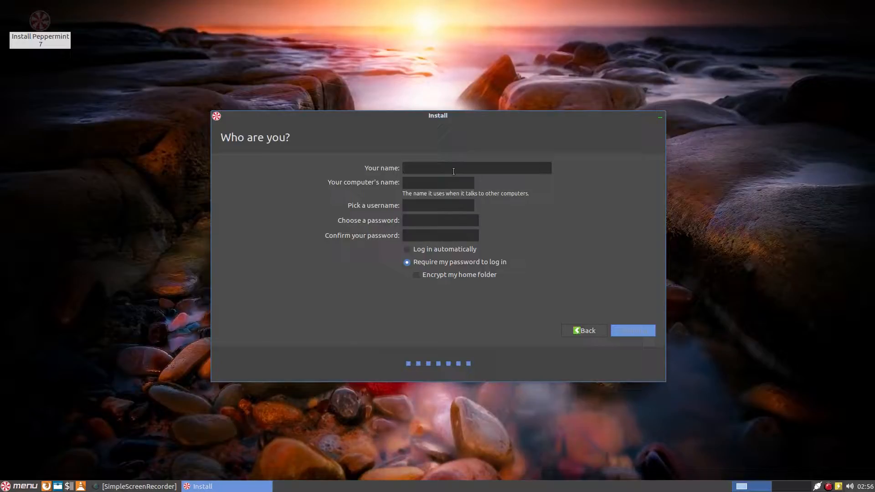
Enter the user's name, rename the computer to wolf, set and confirm the password, and continue.
type("tj")
triple_click(421, 184)
key("BackSpace")
type("wol")
type("******")
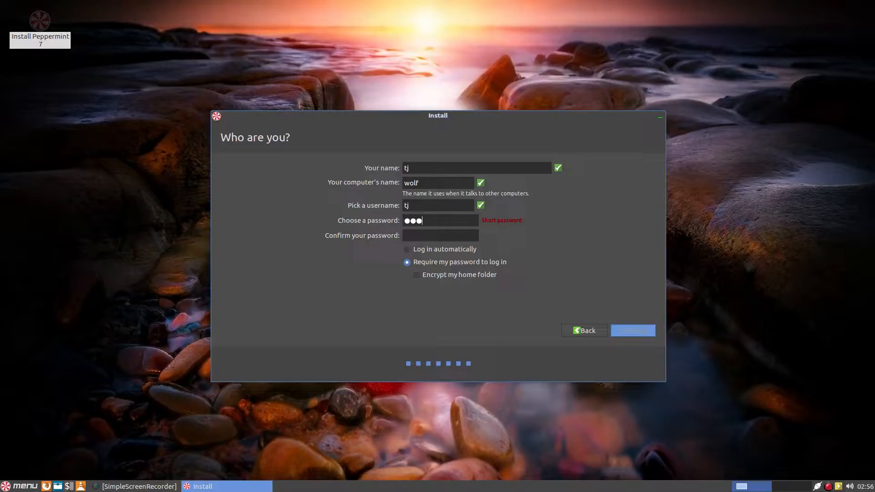
type("**")
left_click(408, 236)
type("*****")
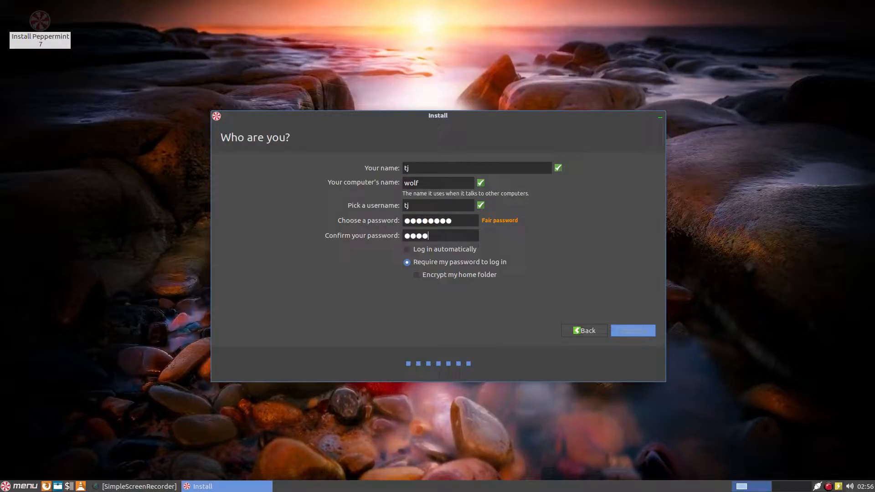
type("***")
left_click(633, 330)
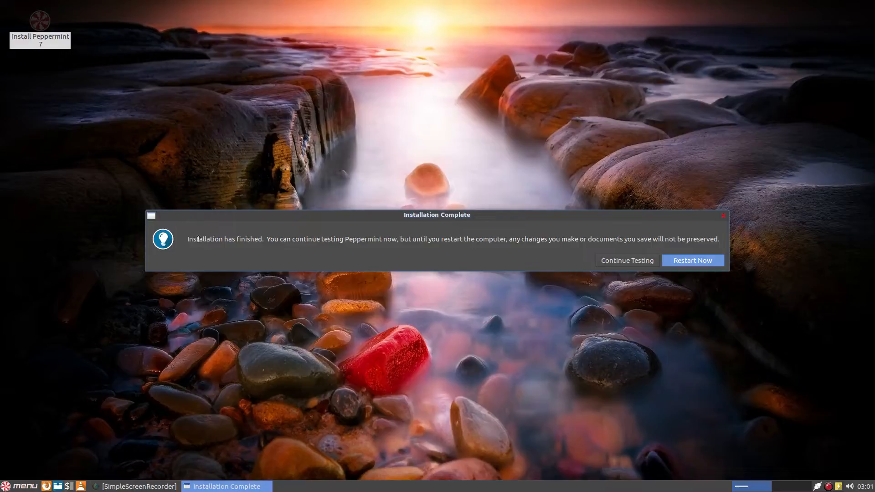
Choose Continue Testing on the Installation Complete notice and restore the SimpleScreenRecorder window.
left_click(608, 260)
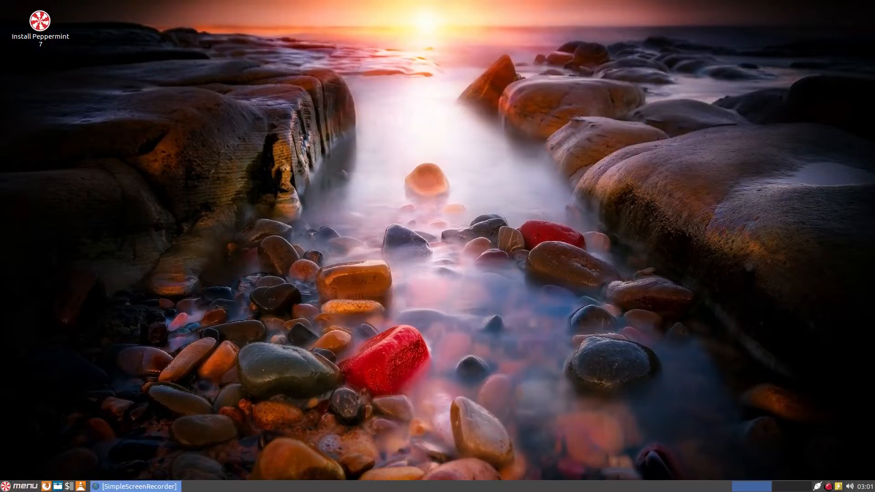
left_click(136, 486)
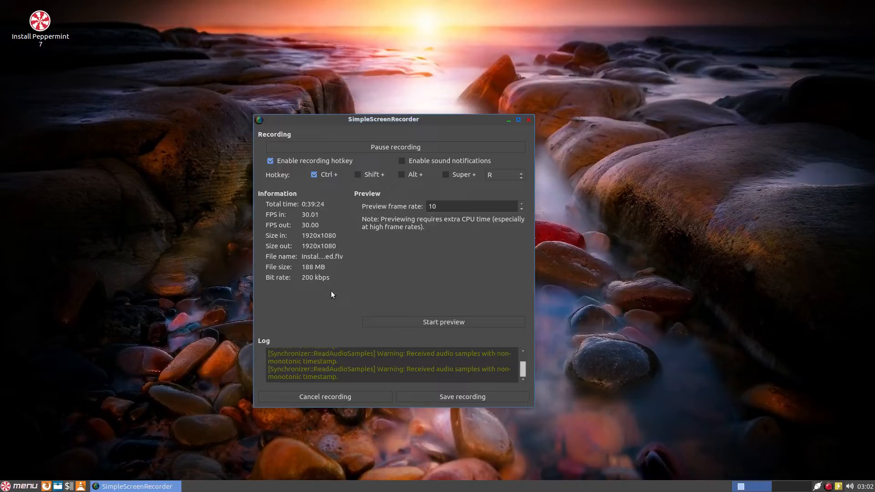
Save the 0:39:24 installation recording in SimpleScreenRecorder.
left_click(445, 398)
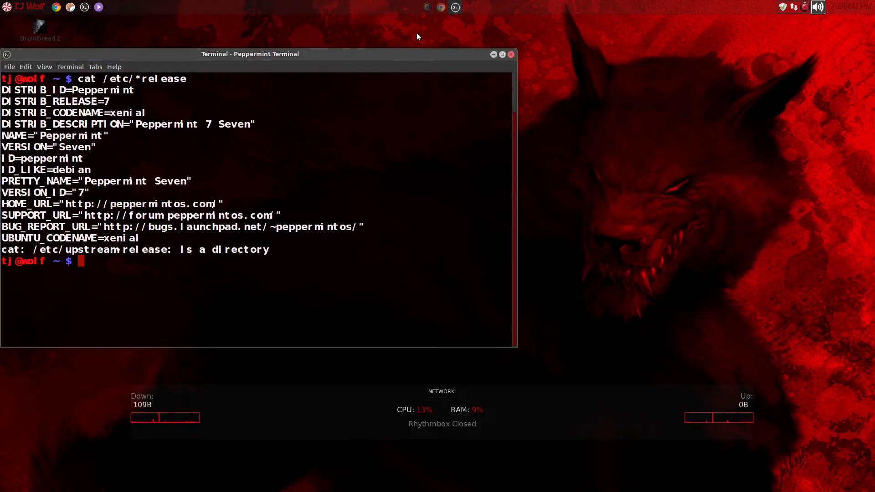
left_click(442, 9)
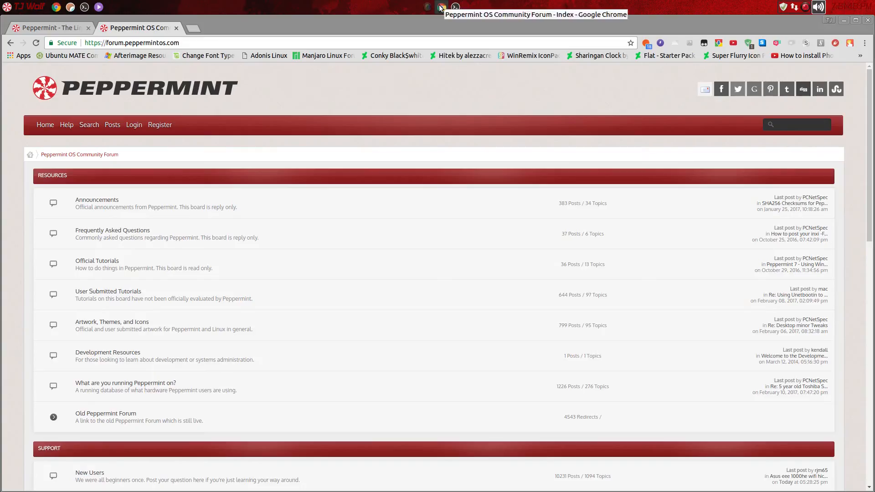
left_click(73, 26)
right_click(247, 293)
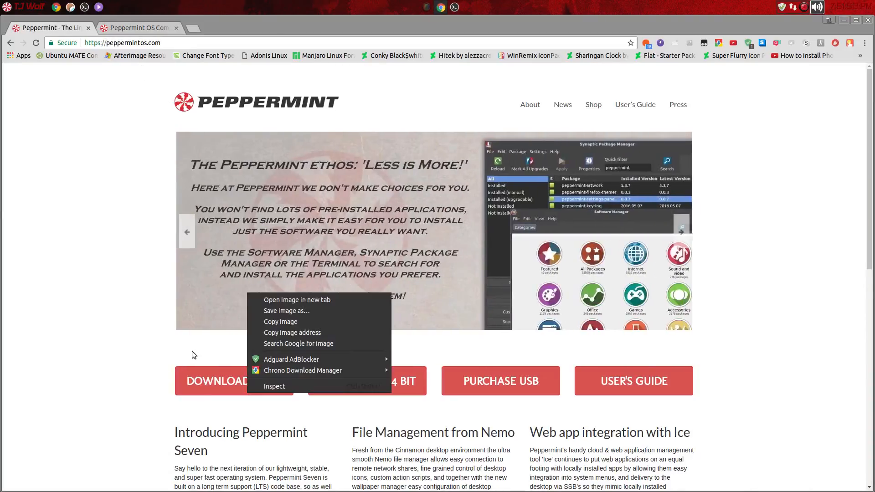
left_click(106, 266)
scroll(105, 266, "down", 4)
scroll(109, 259, "up", 3)
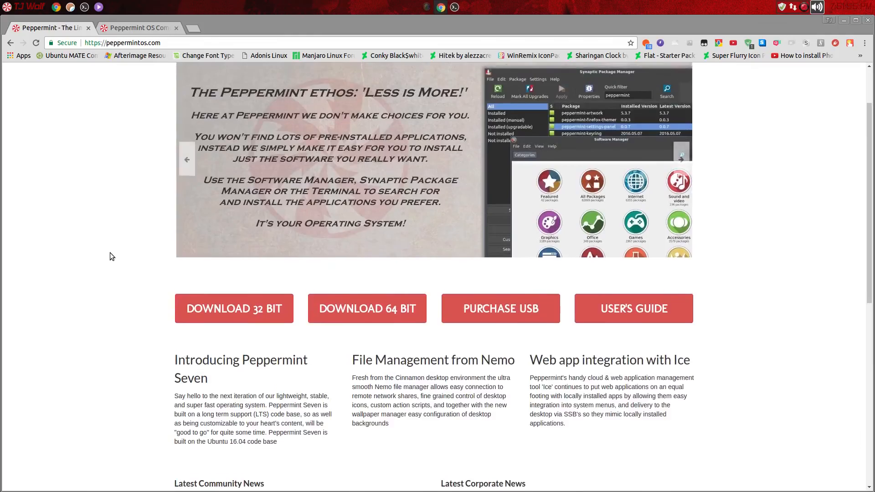
scroll(110, 256, "up", 2)
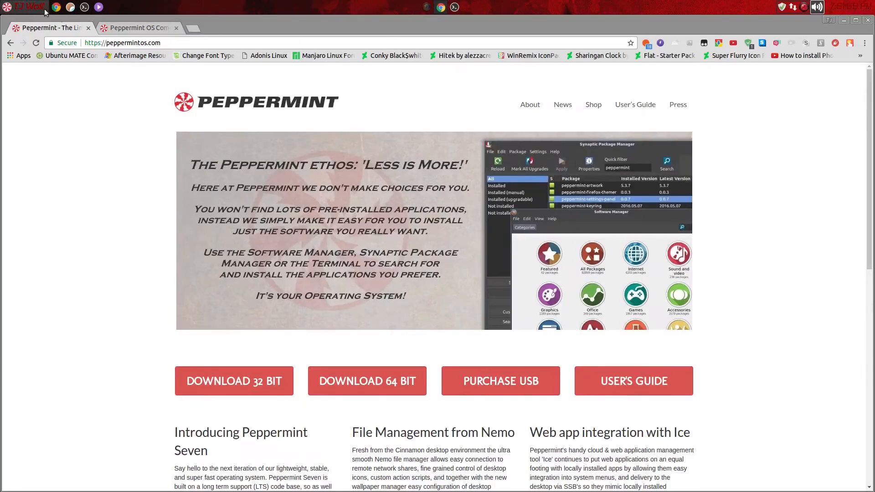
left_click(116, 28)
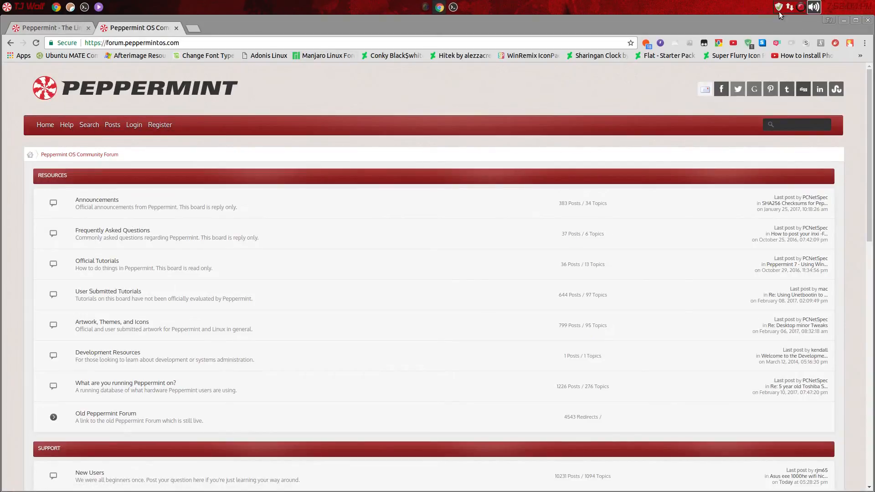
left_click(842, 18)
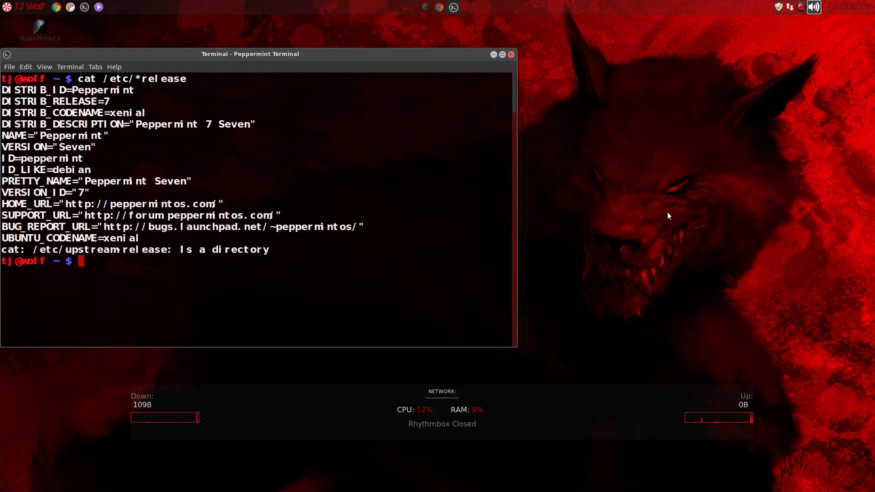